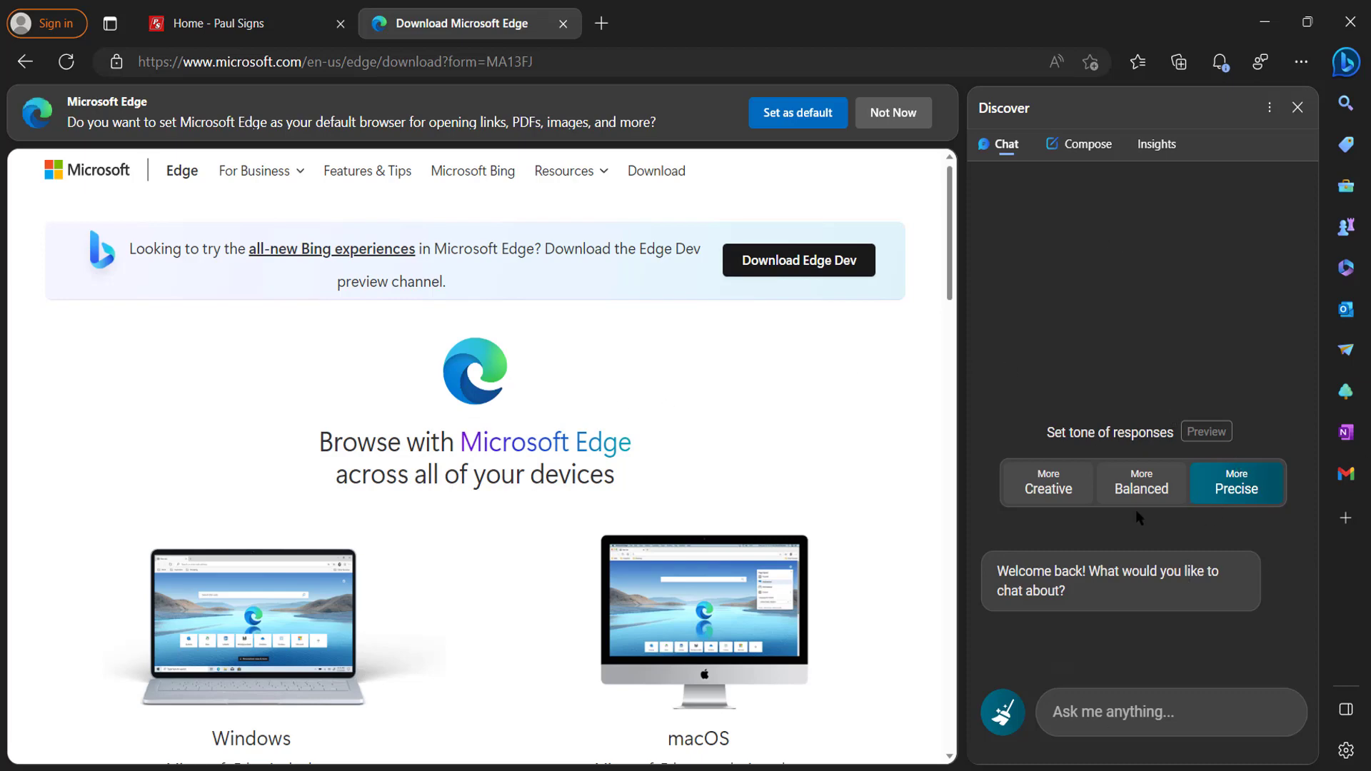
- Look through the Discover sidebar's Compose and Insights tabs, ending back on Chat
click(1349, 66)
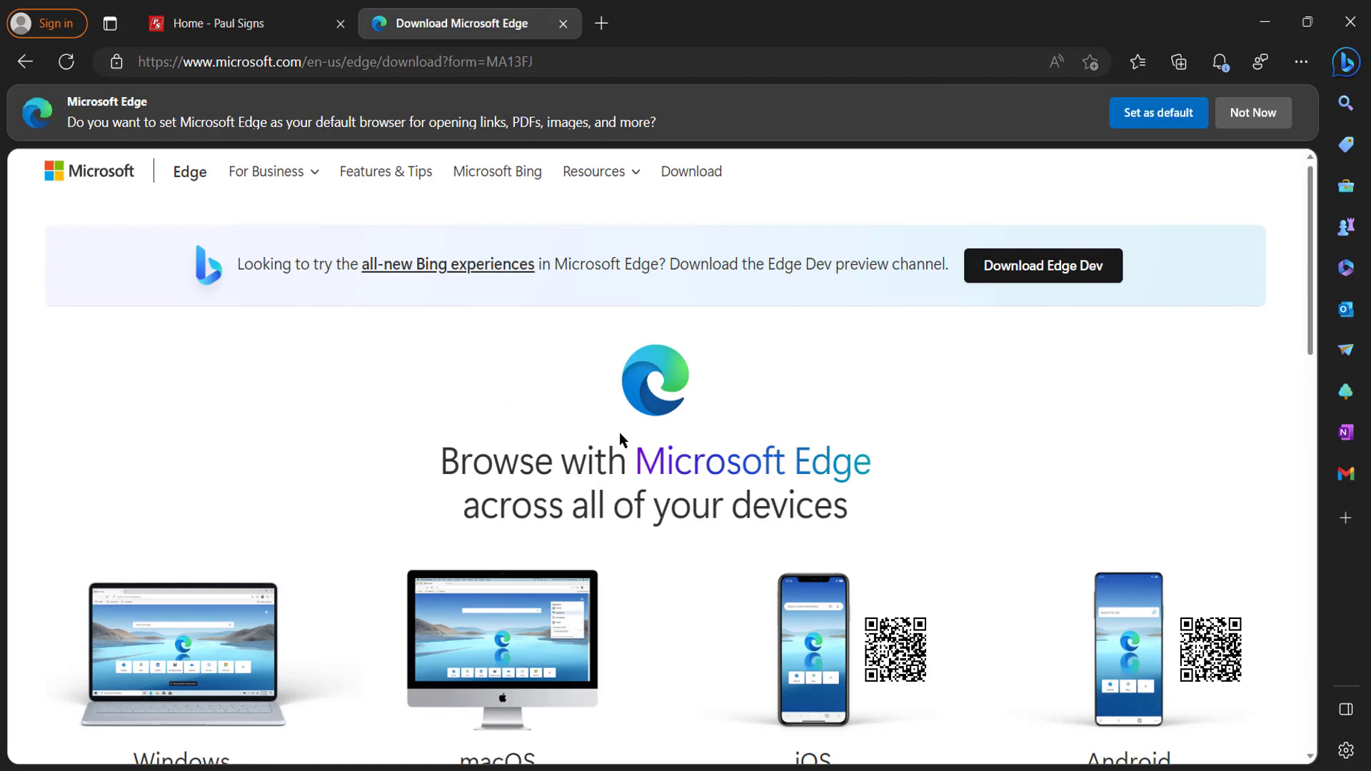
scroll(623, 495, down, 15)
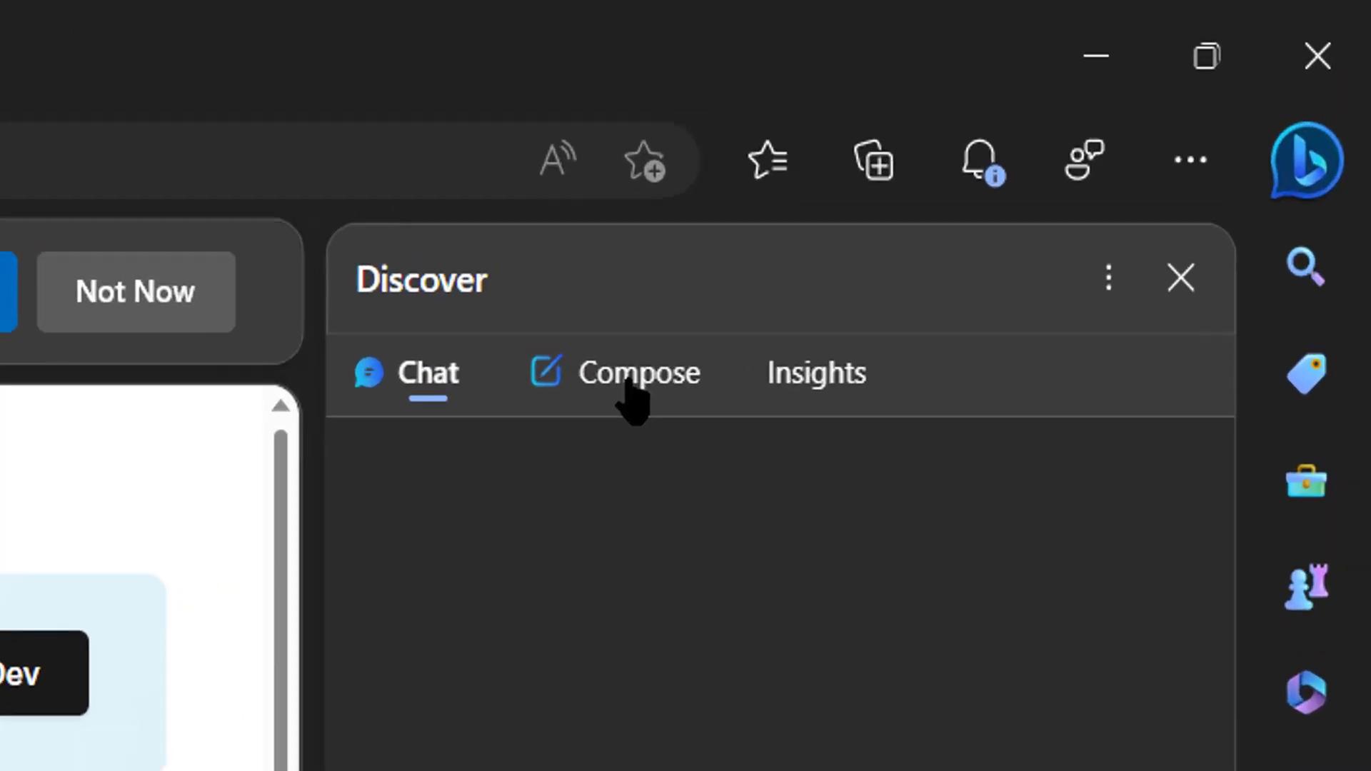
click(632, 399)
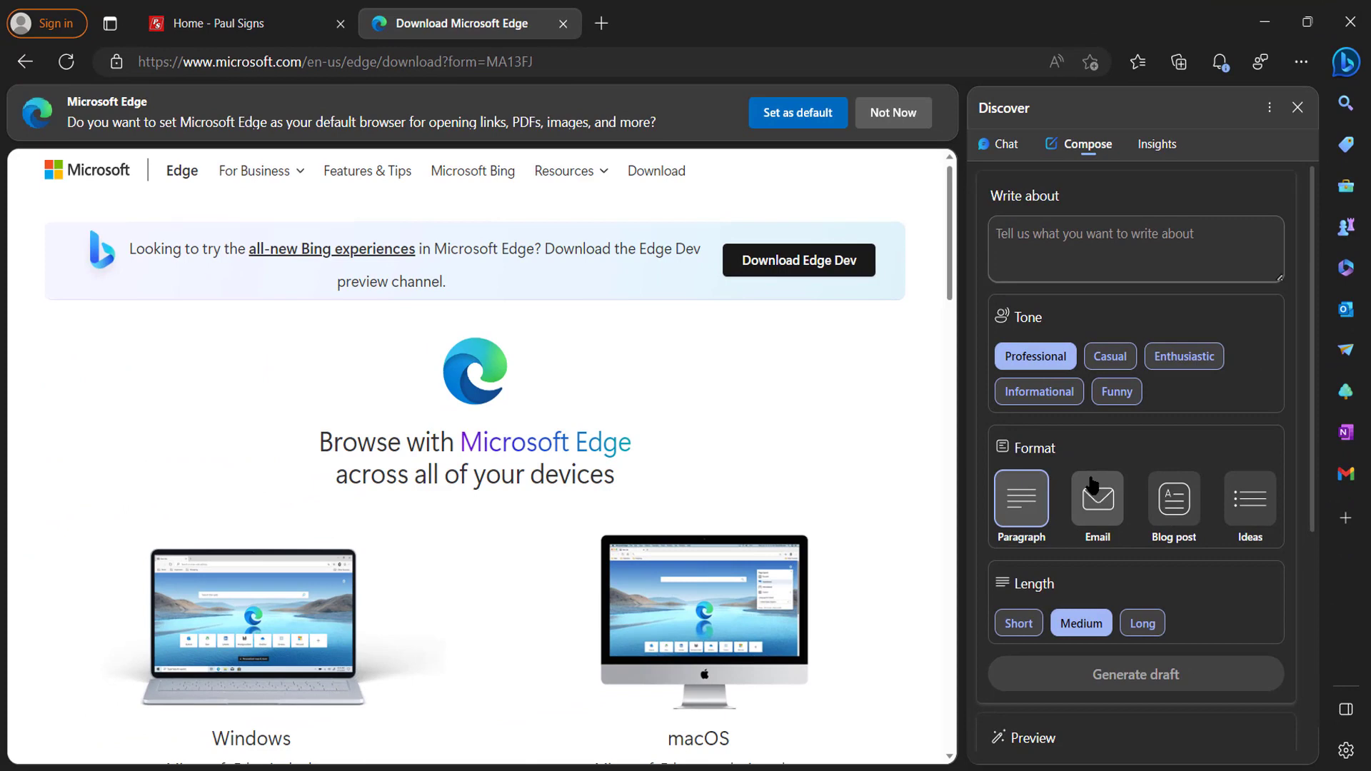
click(1157, 144)
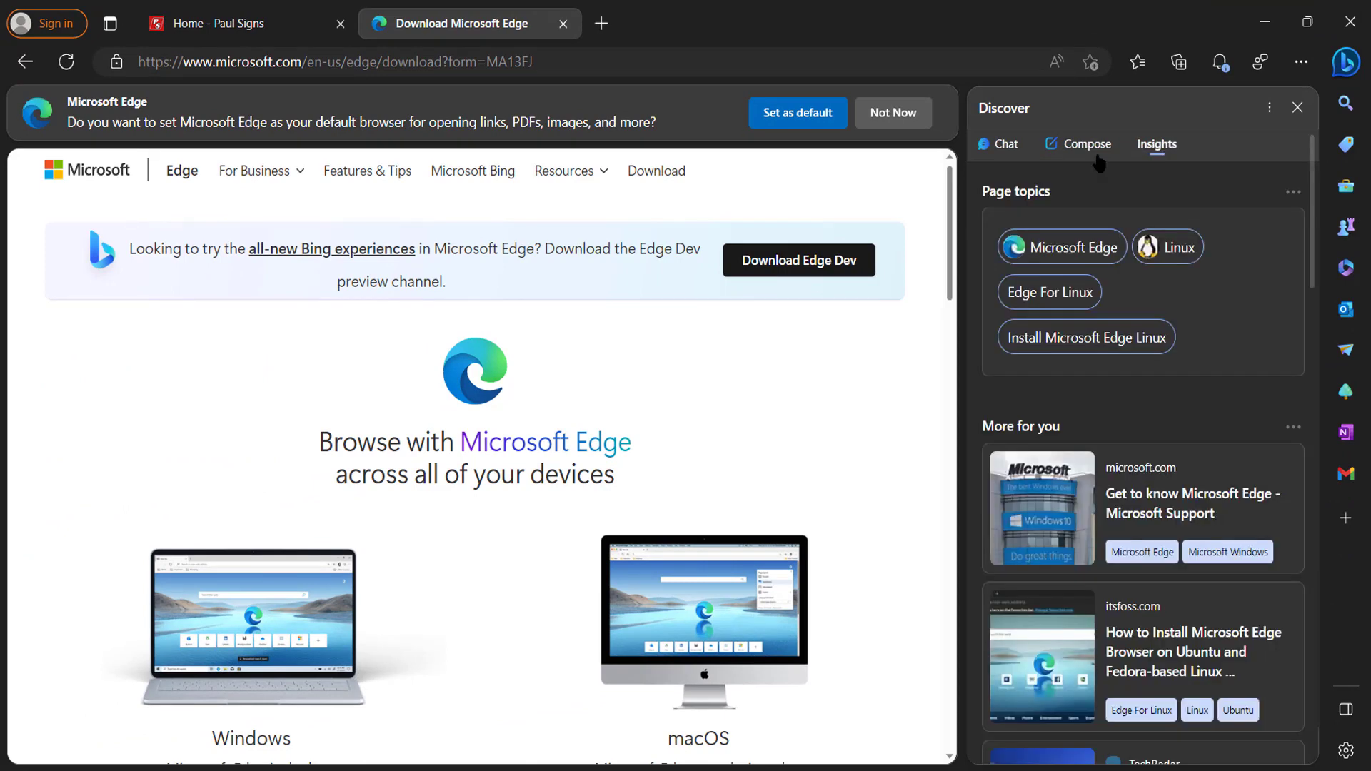
click(1006, 145)
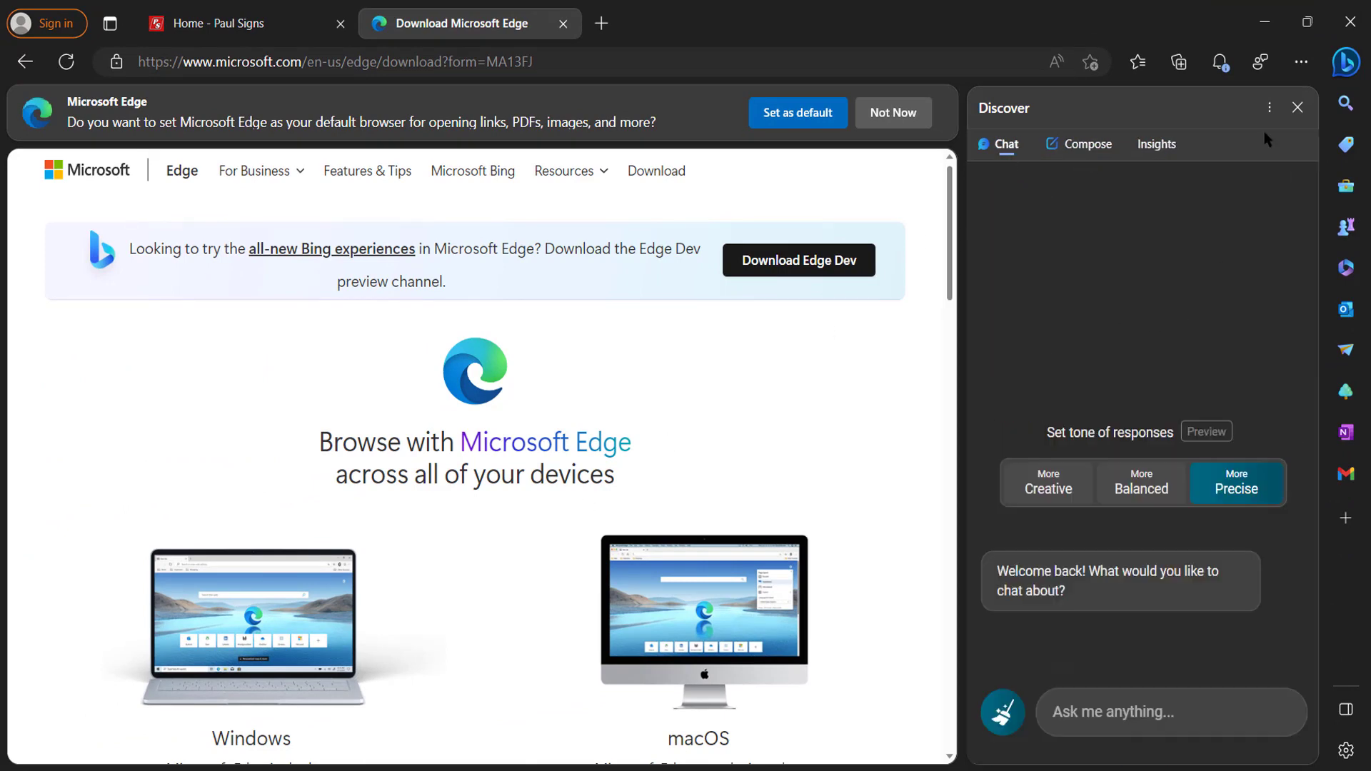
- Close the Discover sidebar and scroll to the Edge Dev preview-builds section of the download page
click(1298, 107)
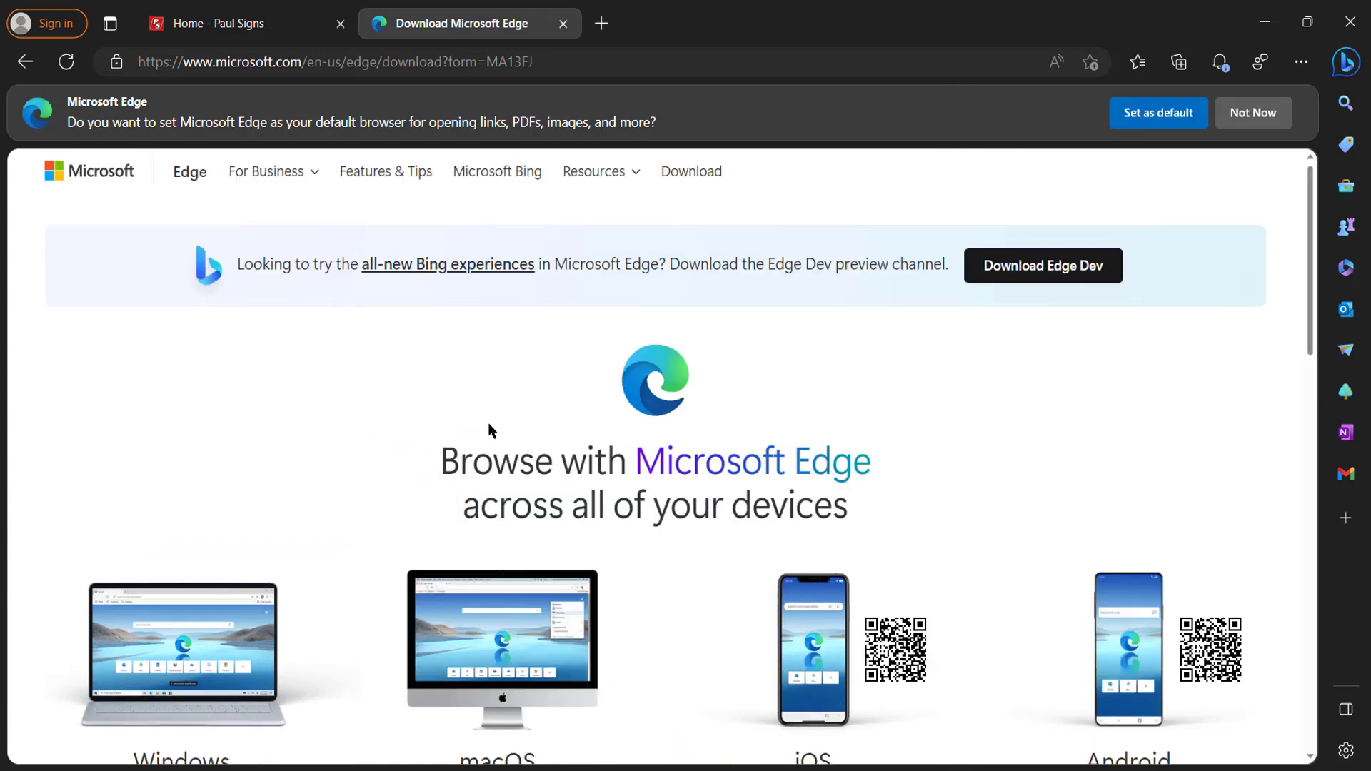
scroll(652, 468, down, 10)
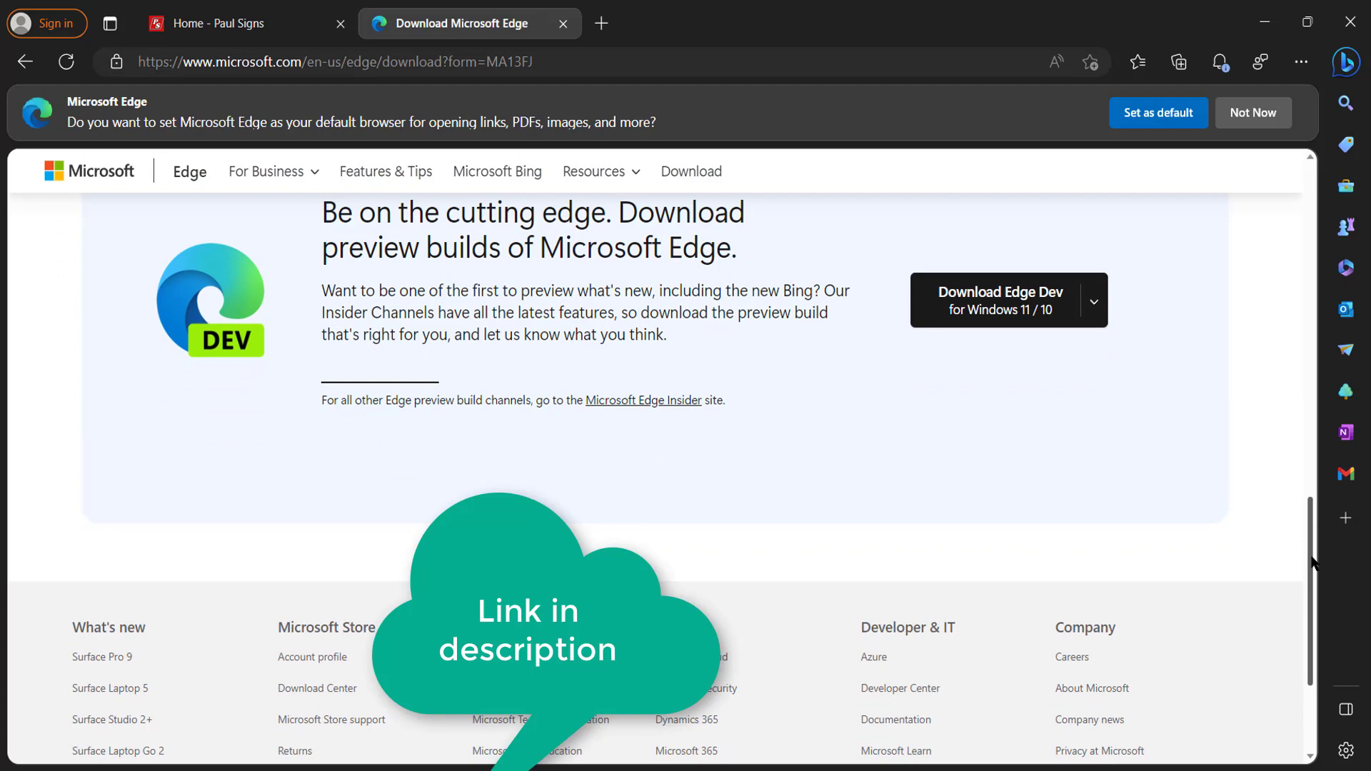
scroll(1312, 562, up, 2)
drag(323, 376, 785, 559)
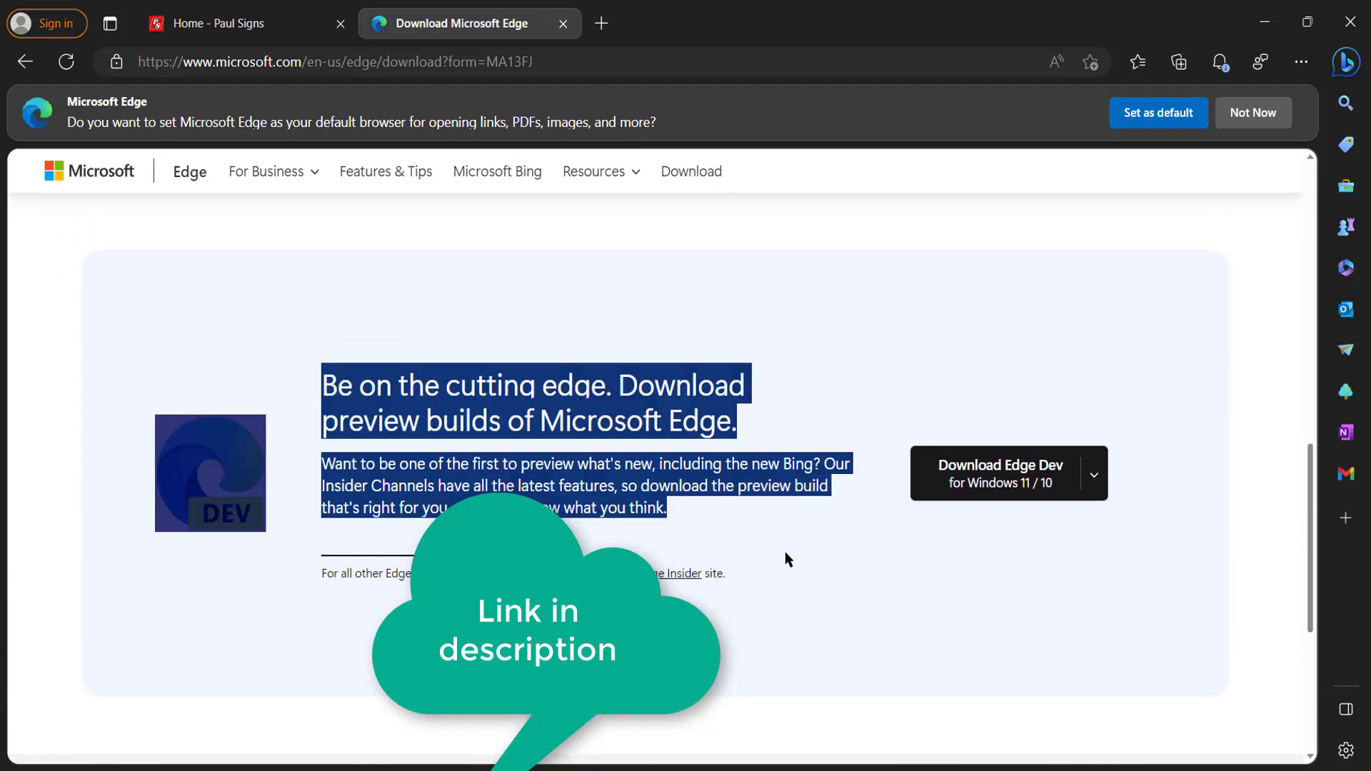
click(800, 612)
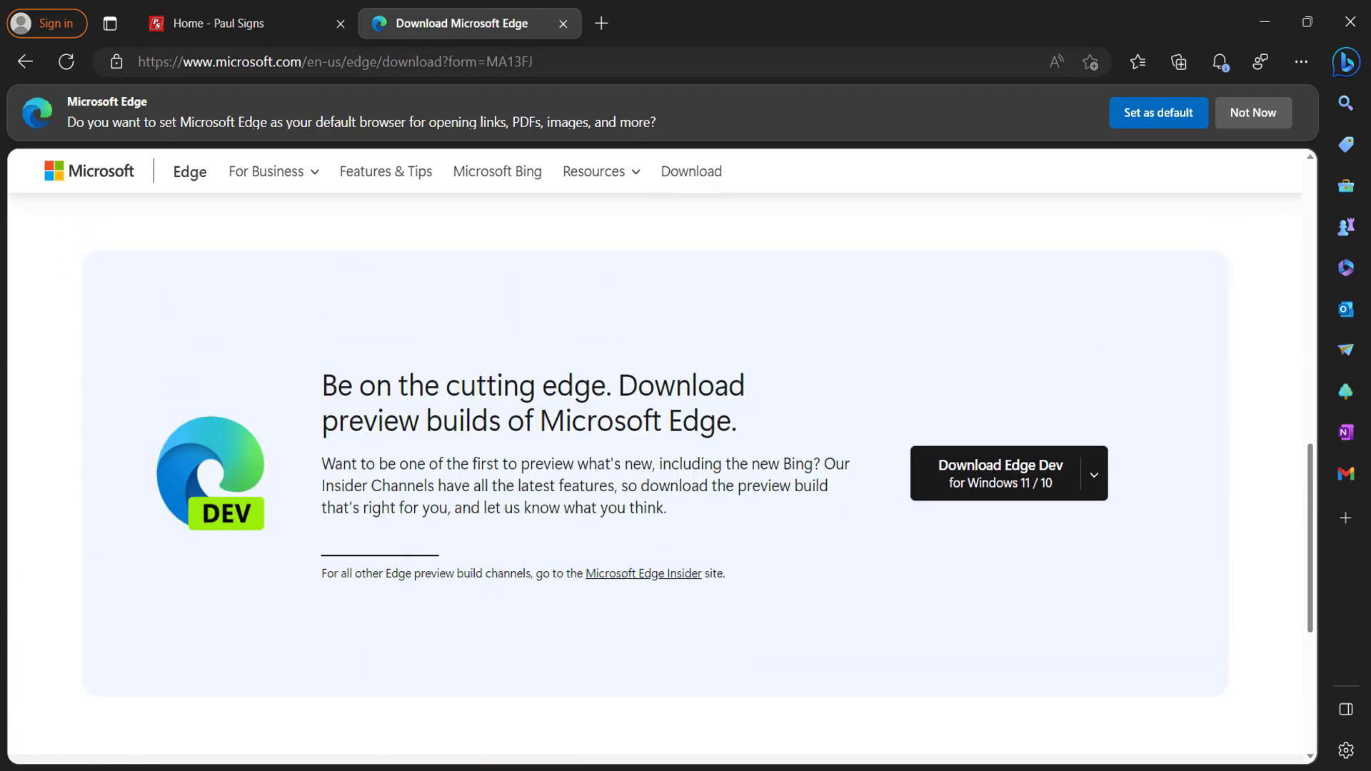
click(1345, 63)
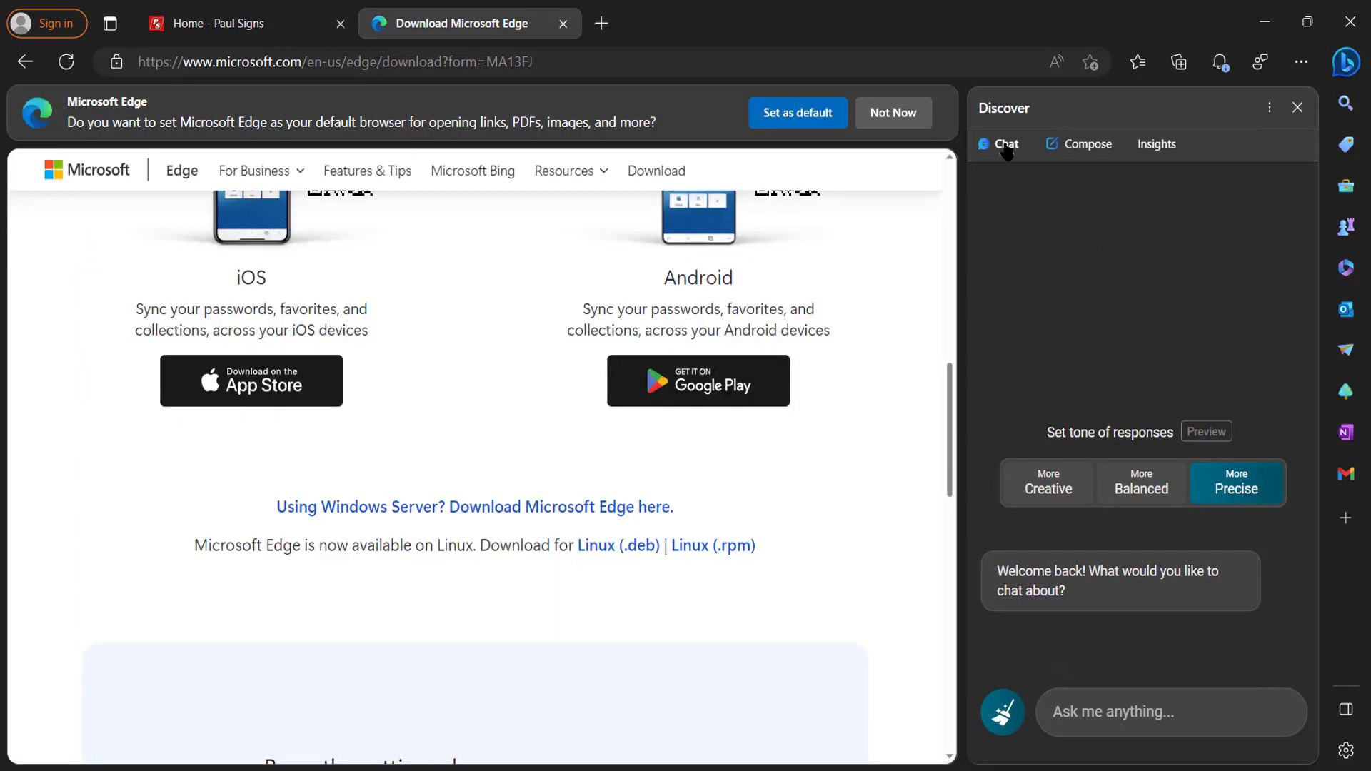
scroll(503, 585, up, 5)
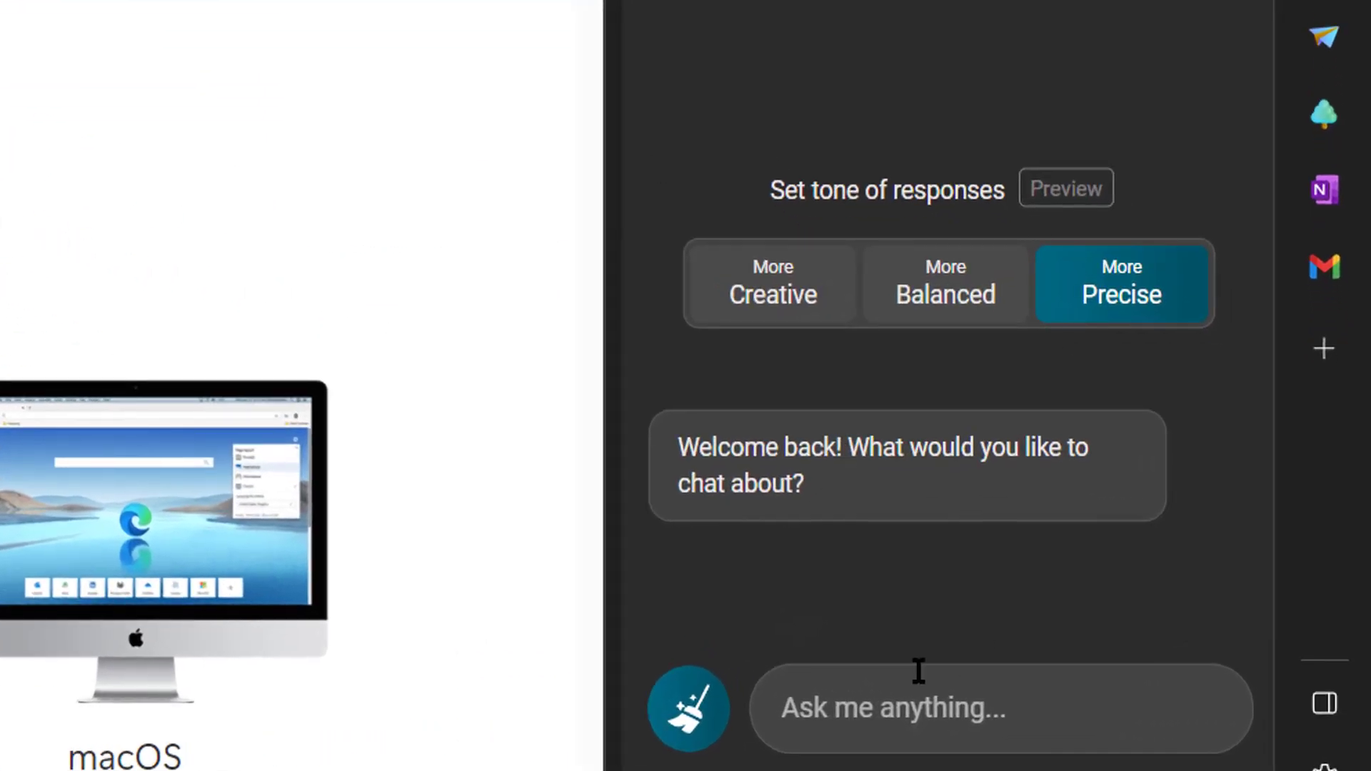
mouse_move(918, 281)
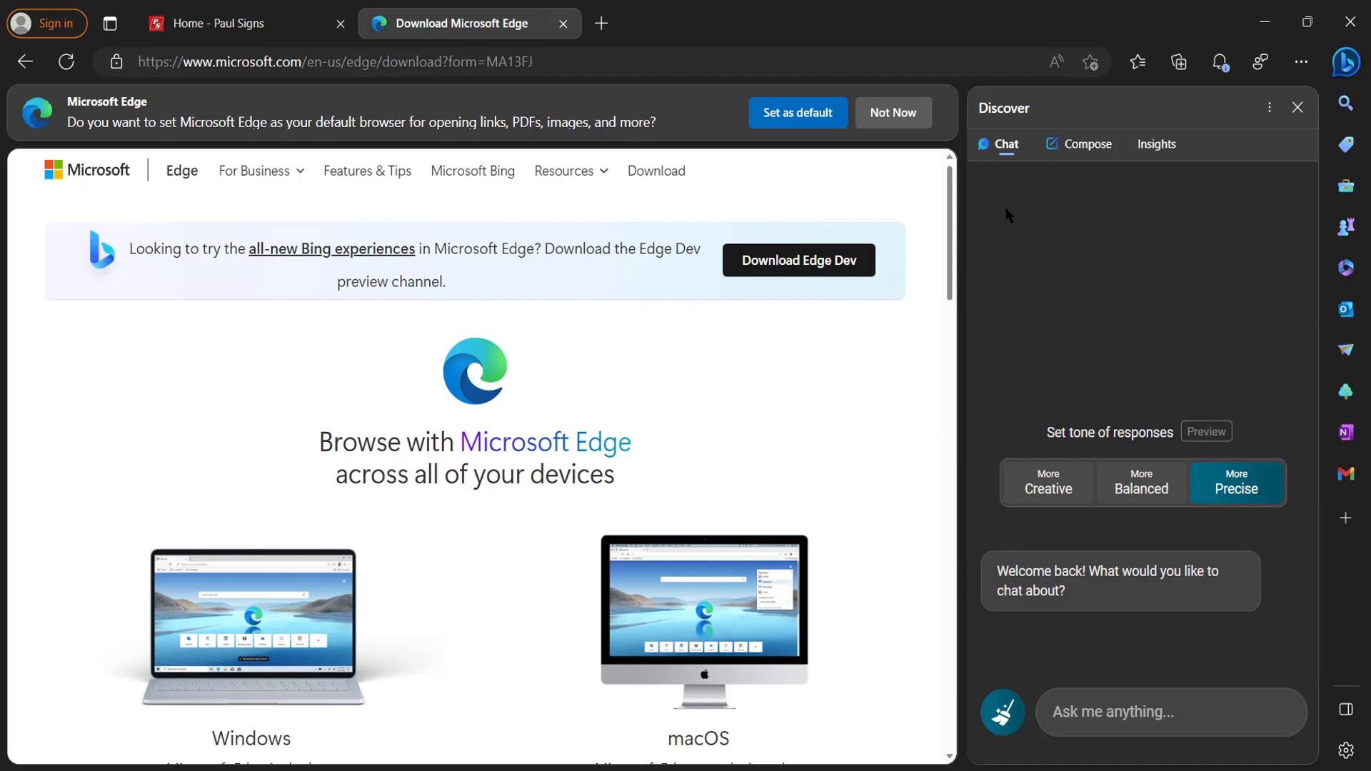
- Set the Compose draft options to Informational tone, Ideas format and Long length
mouse_move(1271, 477)
click(1076, 147)
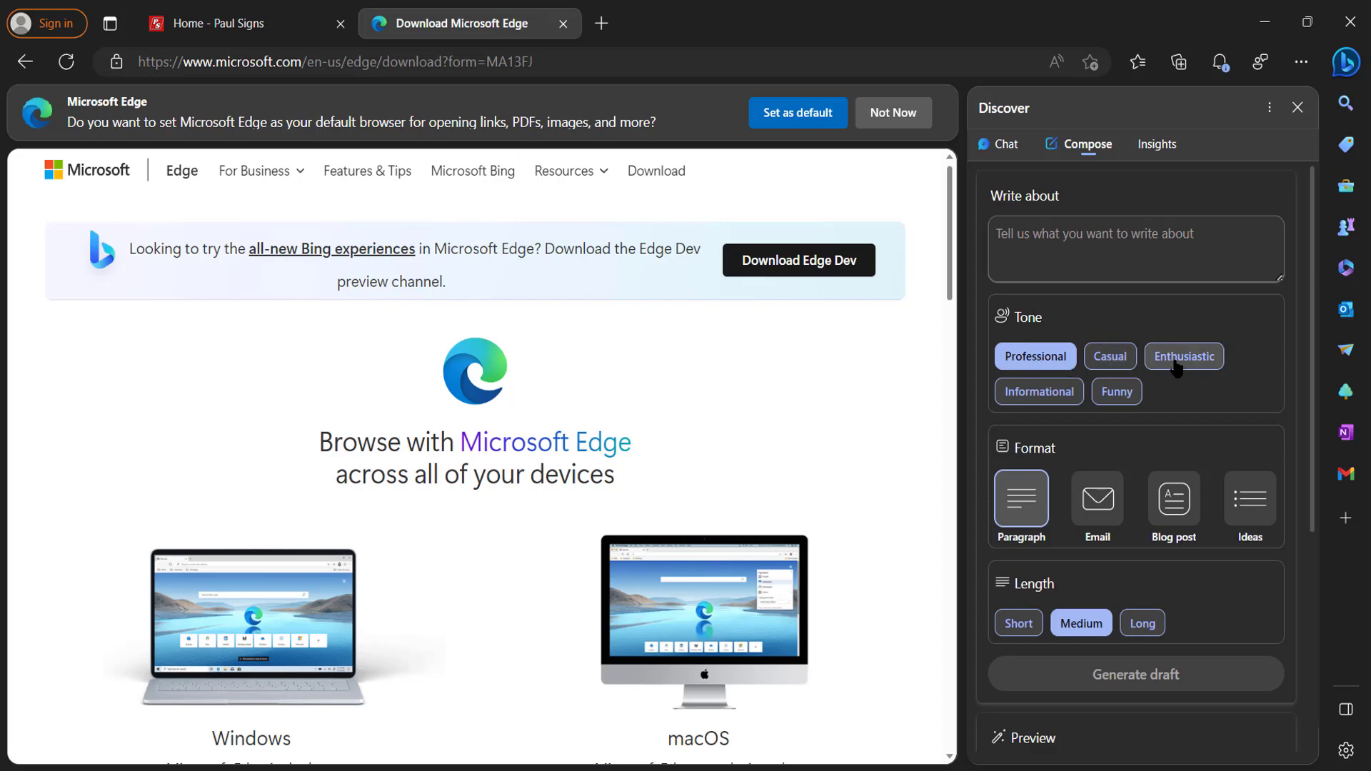
click(1030, 395)
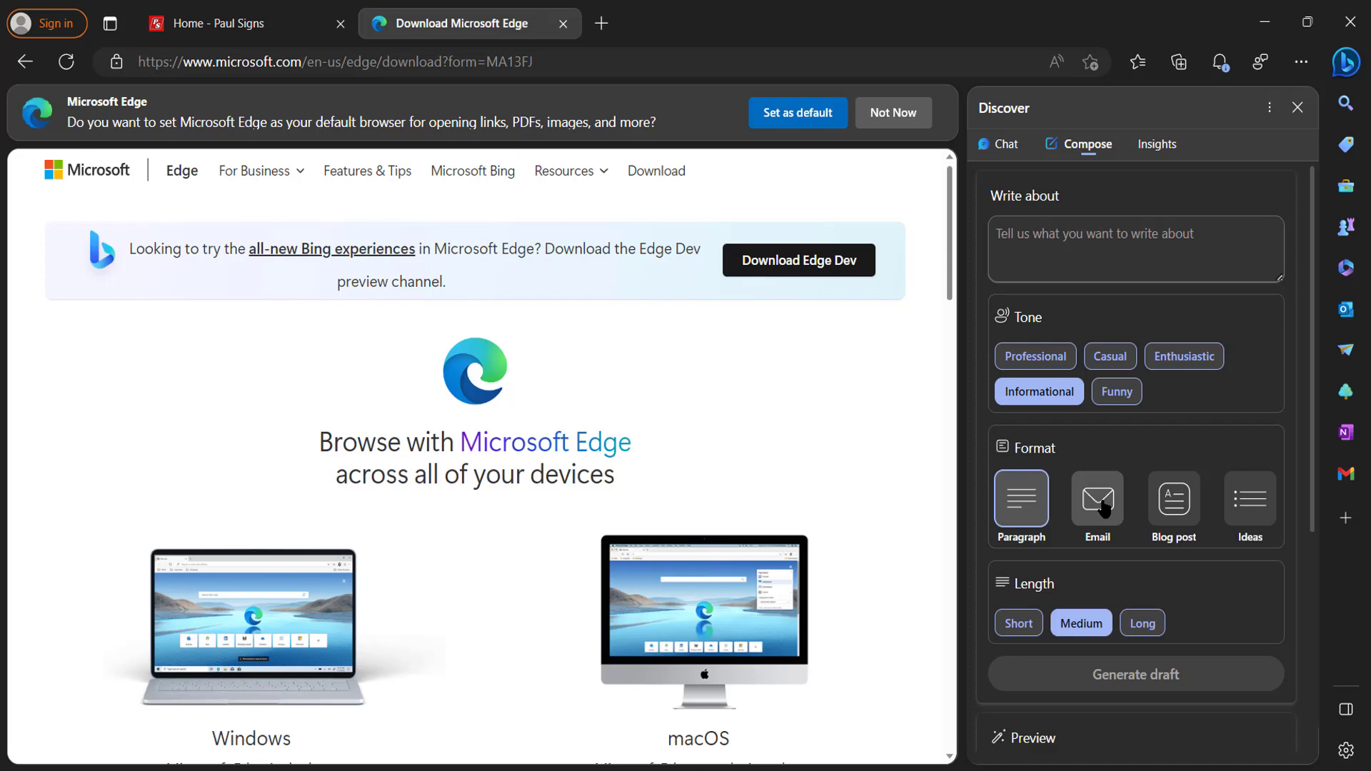
click(1174, 506)
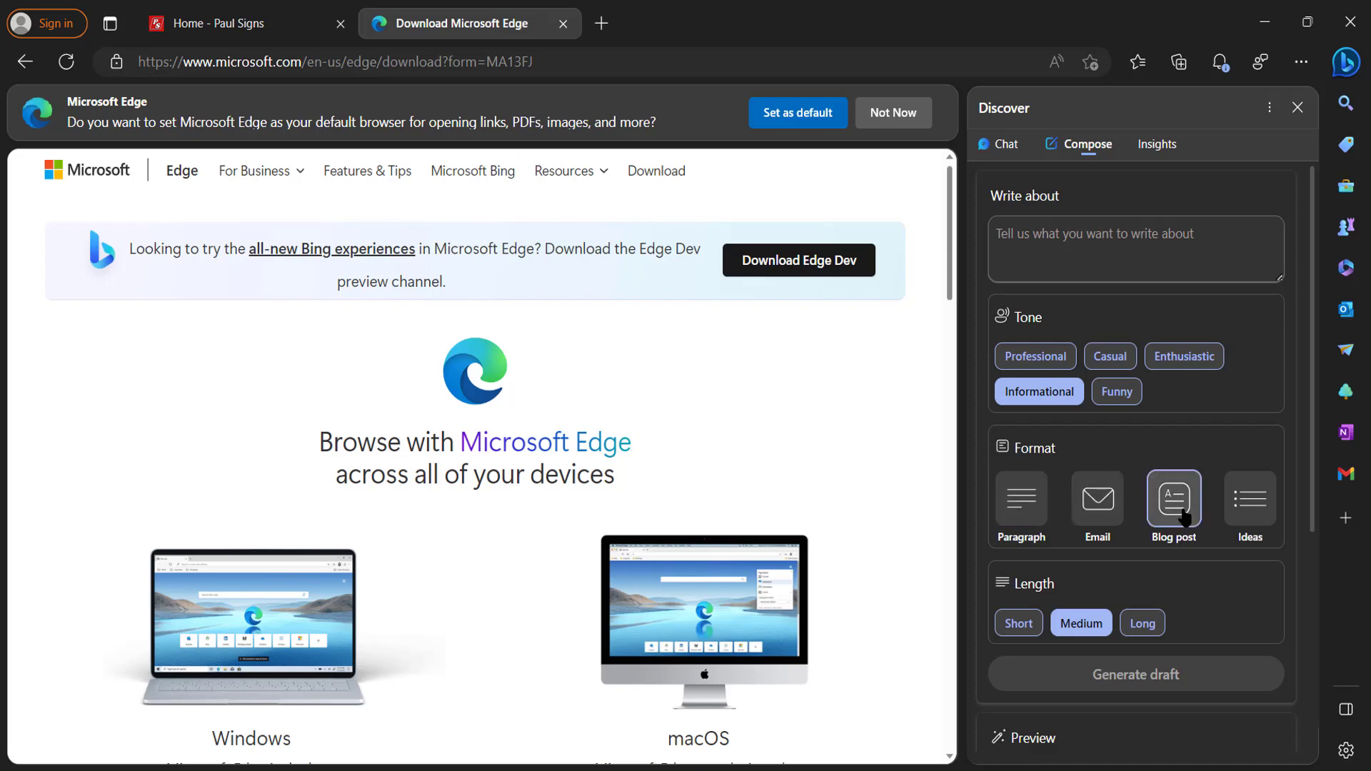
click(1255, 494)
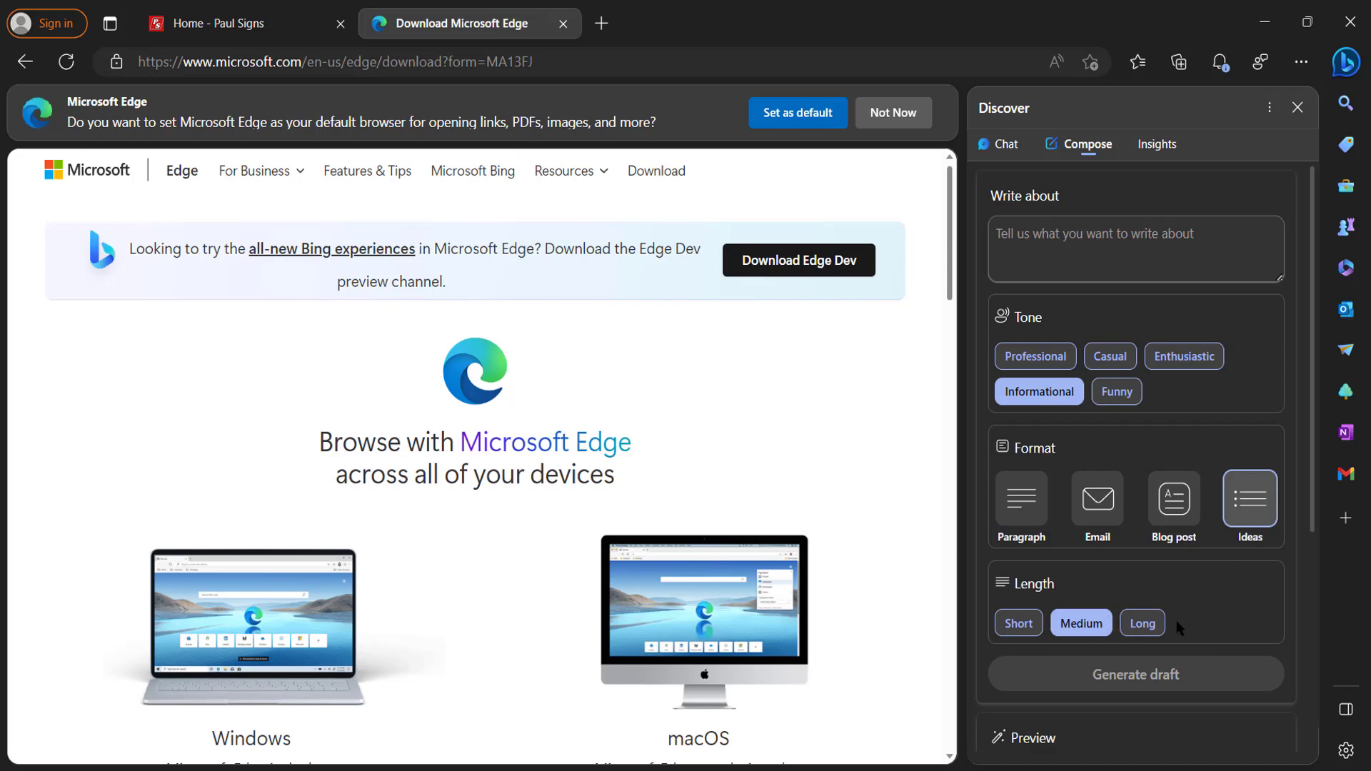
drag(1028, 583, 1078, 588)
click(1026, 584)
click(1032, 624)
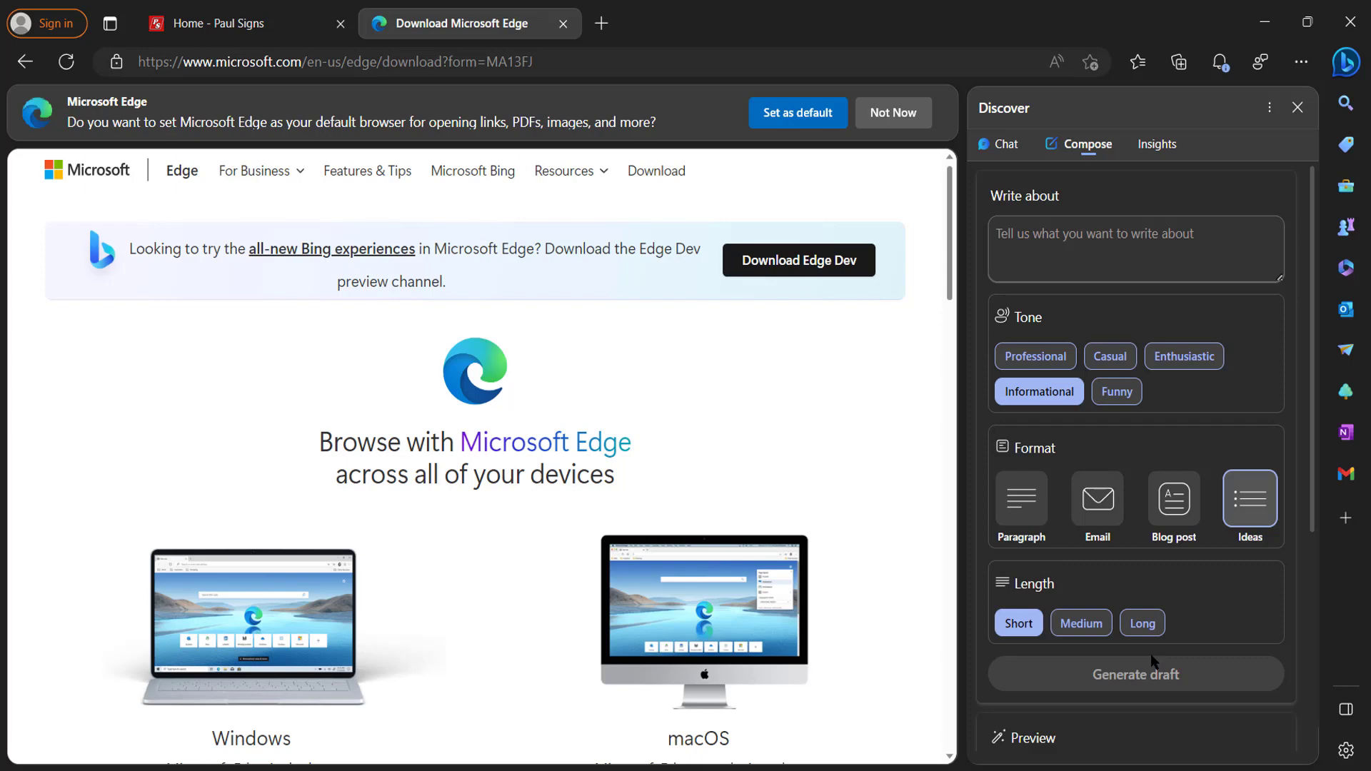
double_click(1035, 583)
click(1142, 629)
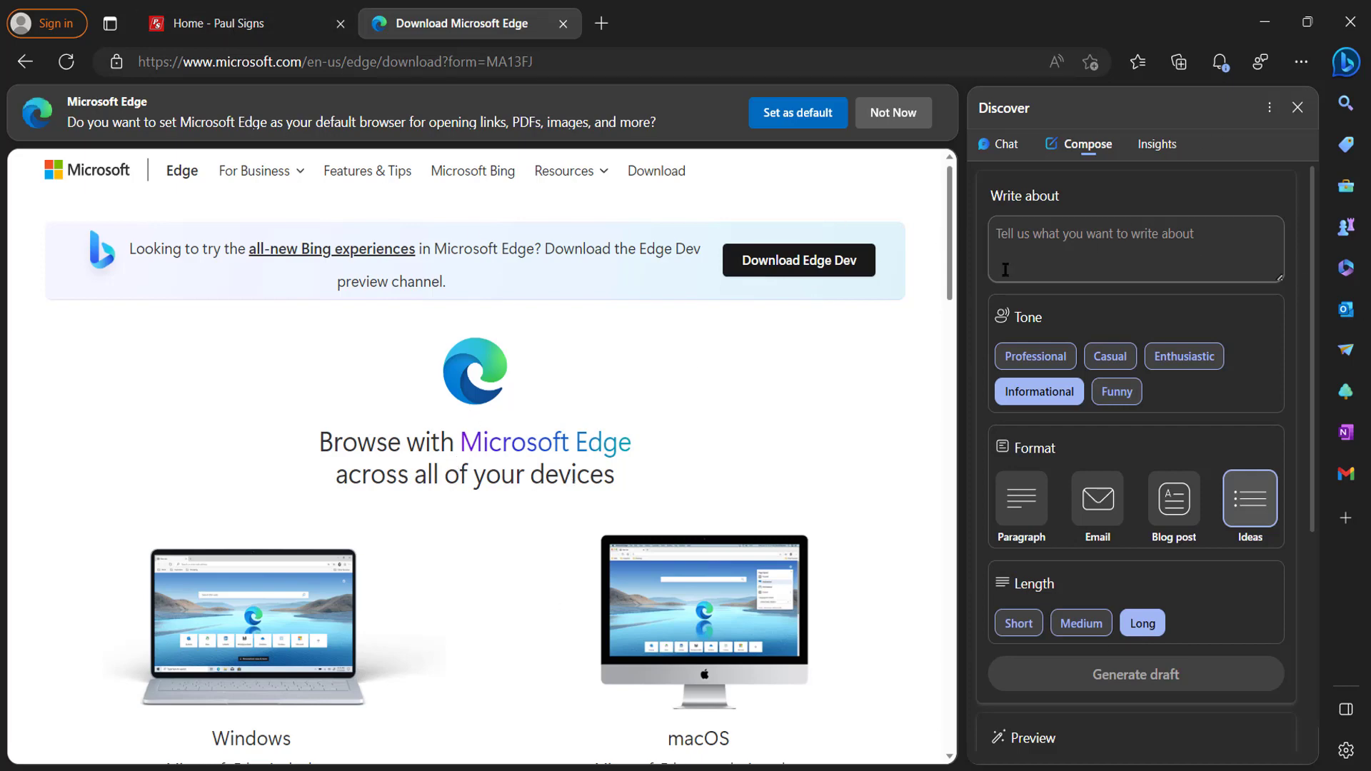
- Generate a Short Blog post draft about 'write a review on samsung ultra'
click(1101, 239)
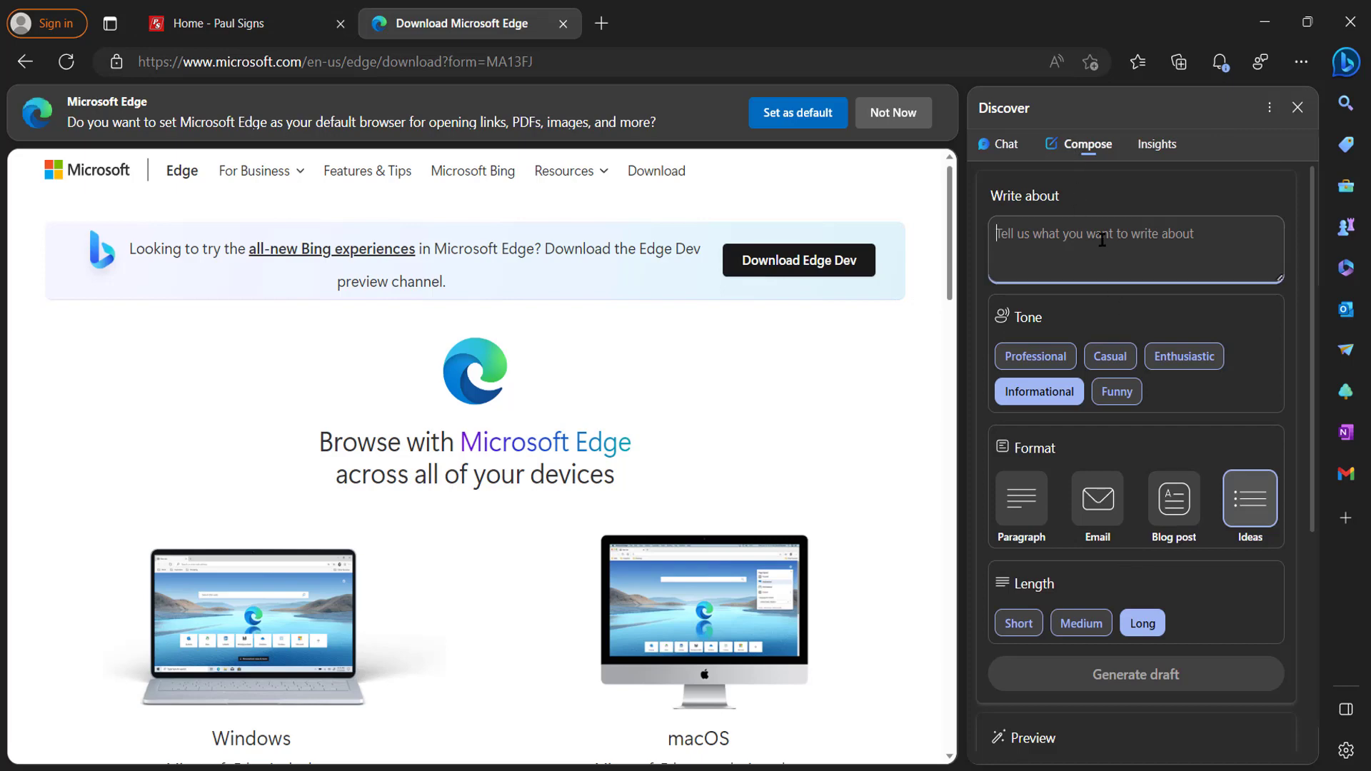
text(wri)
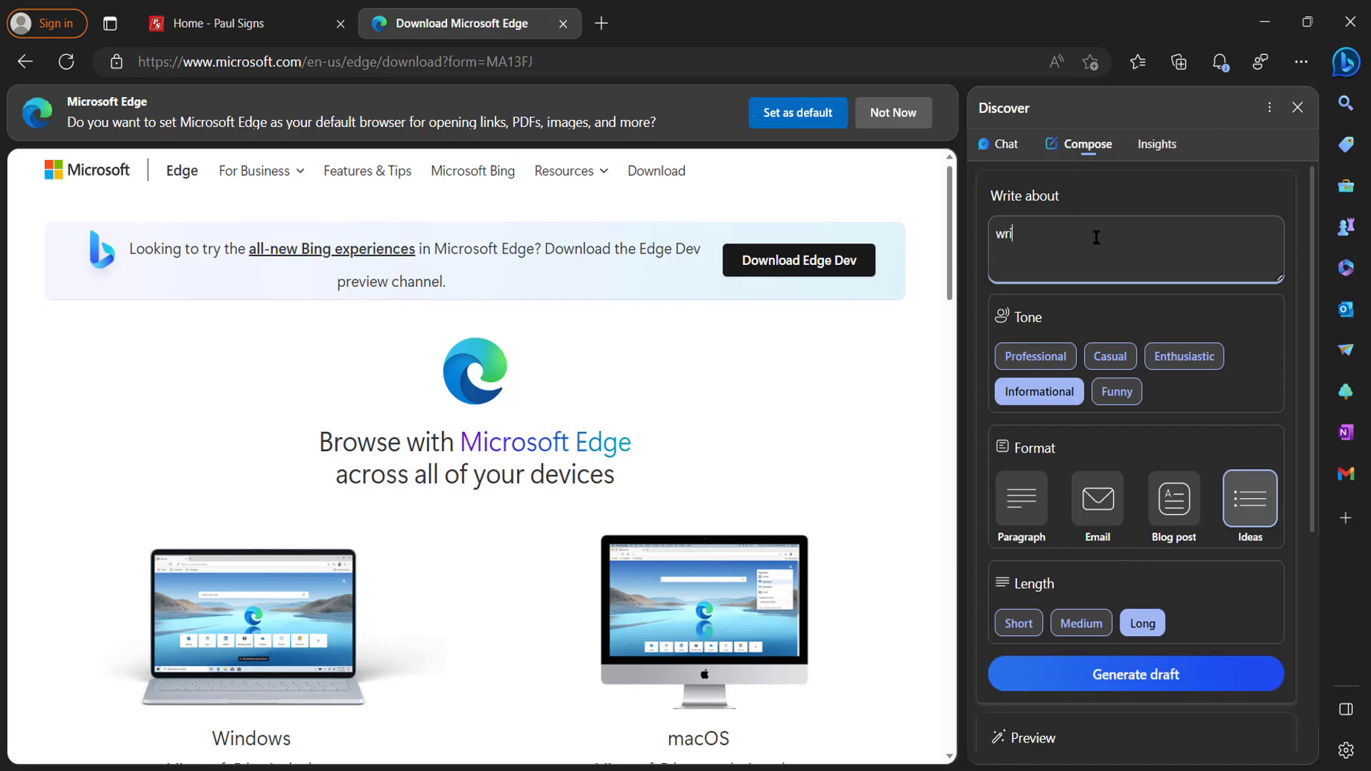
text(te a review on samsung ultra 22)
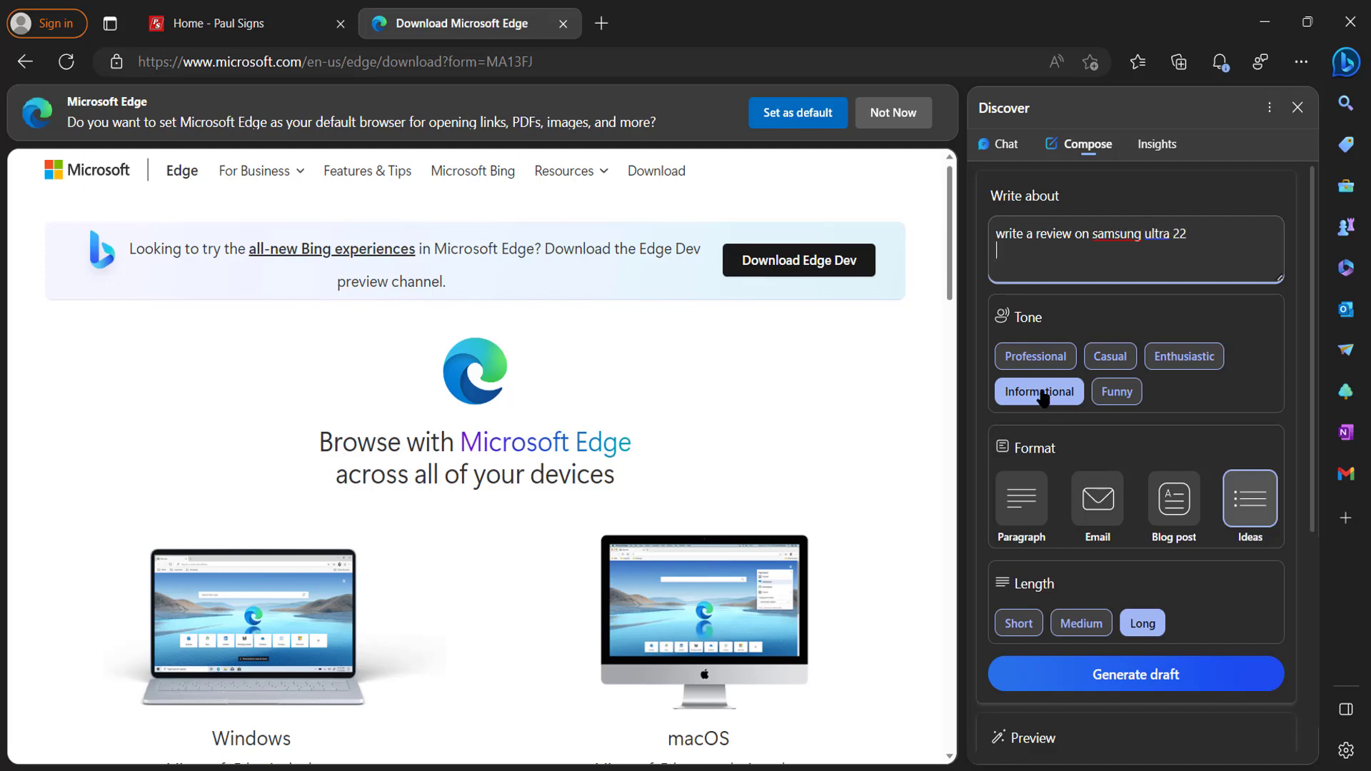
click(1162, 512)
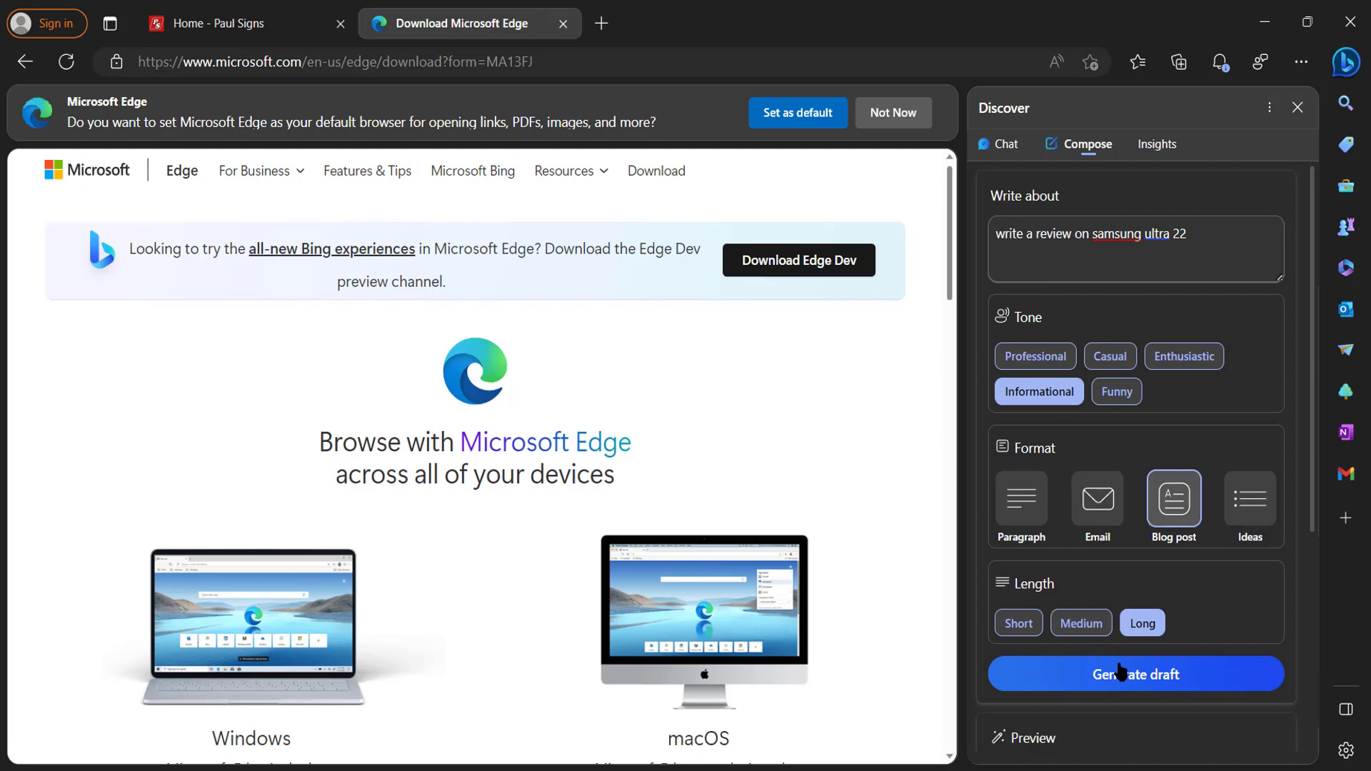
click(1019, 622)
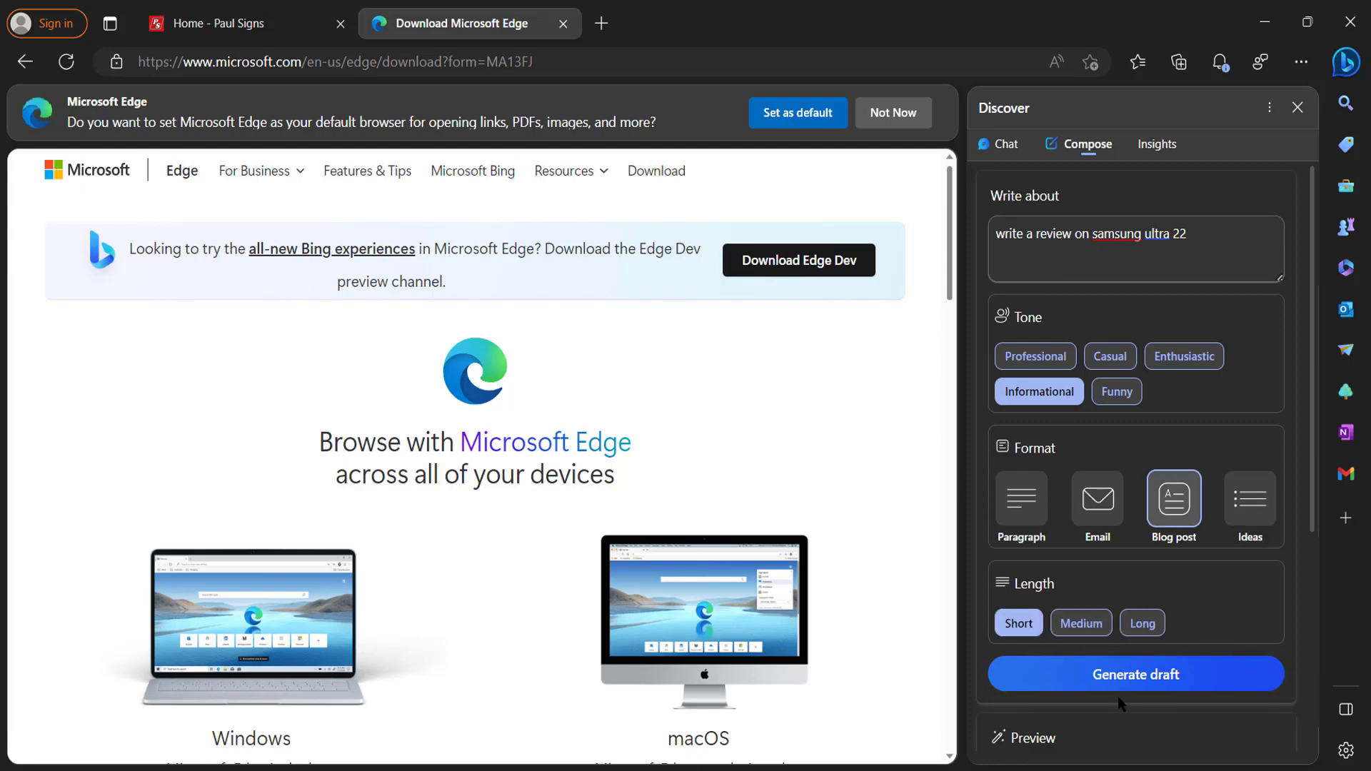
click(1115, 675)
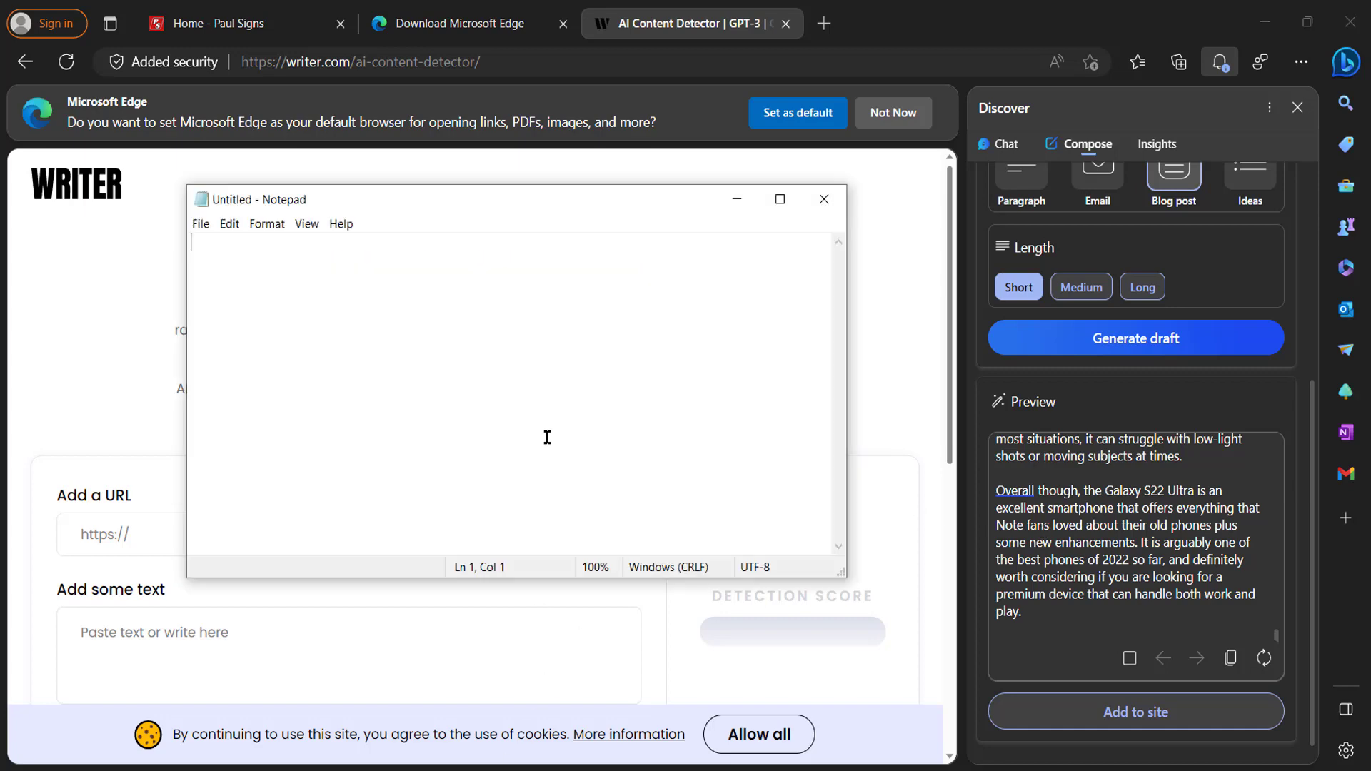
- Paste the generated Samsung Ultra review into the blank Notepad note
key(ctrl+v)
scroll(539, 429, up, 10)
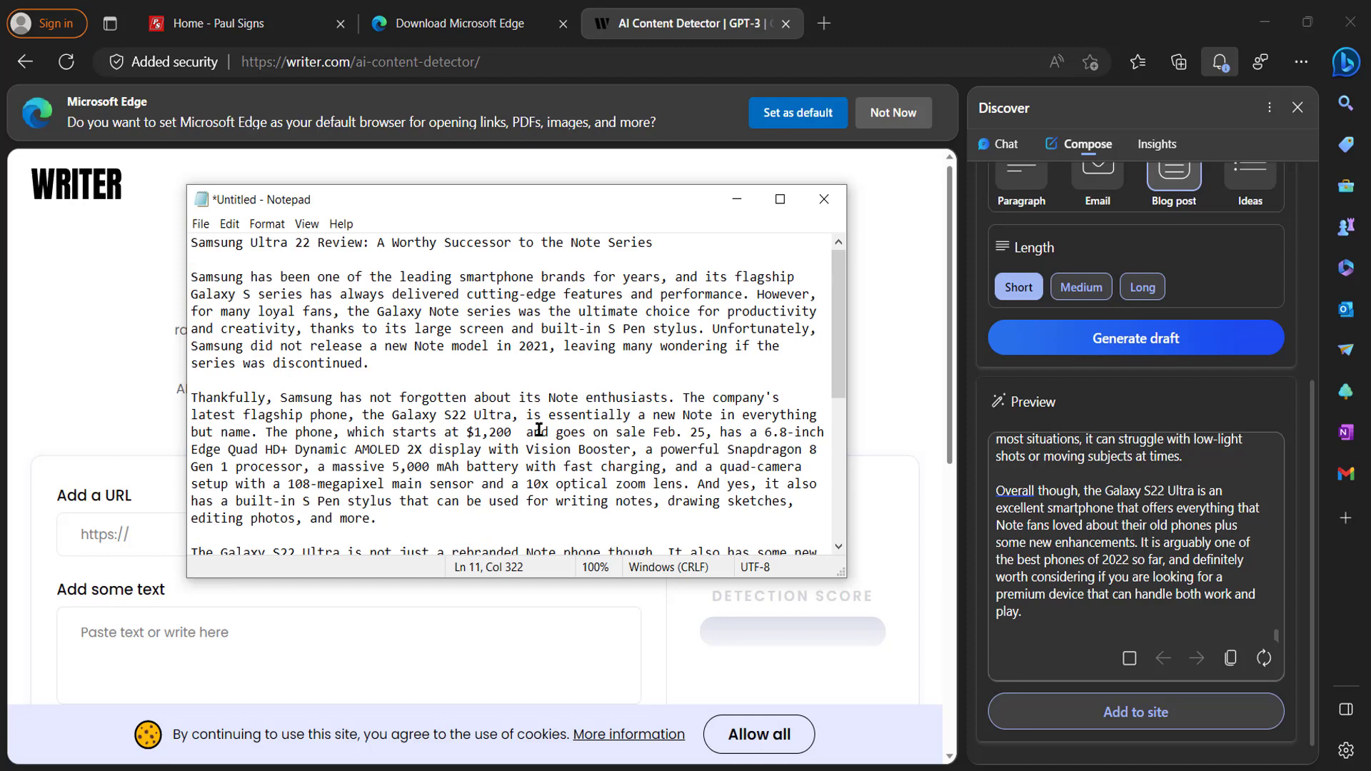
scroll(539, 429, down, 6)
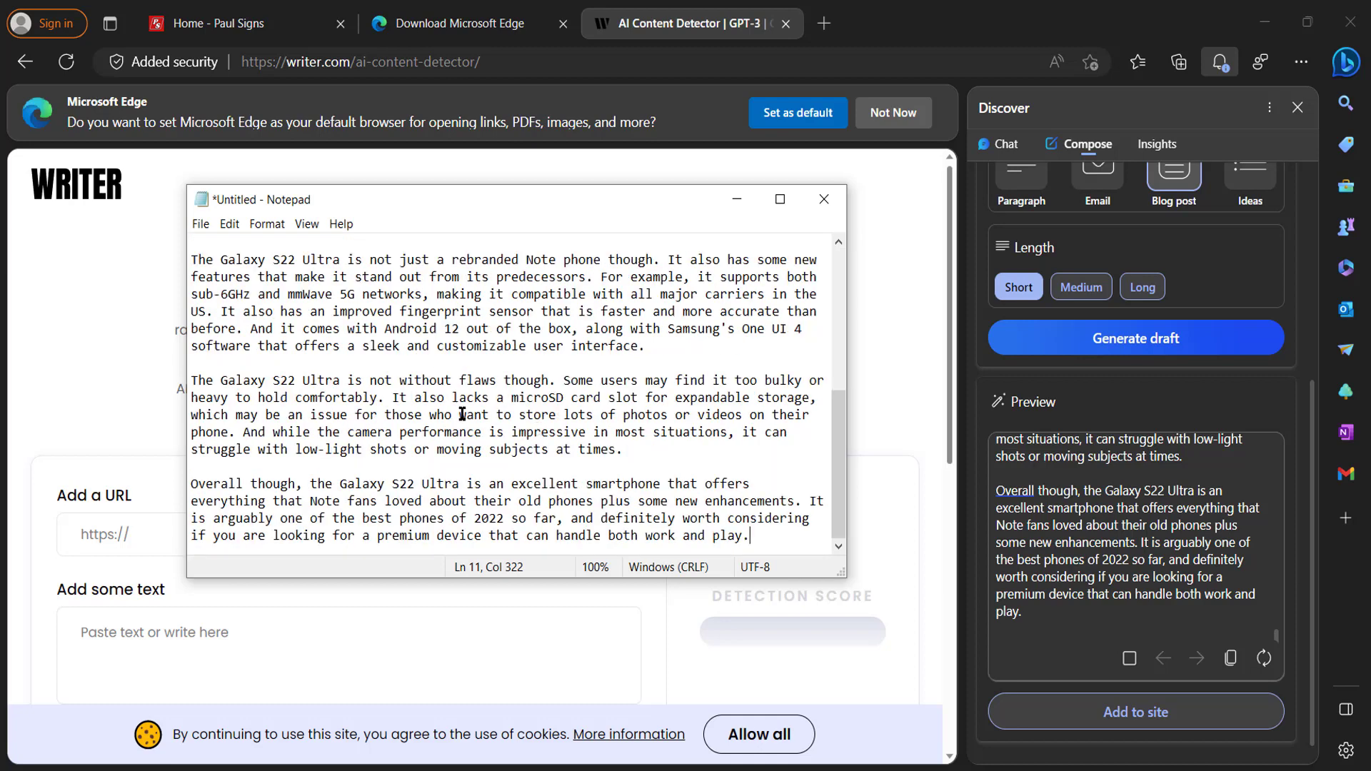
scroll(461, 414, up, 6)
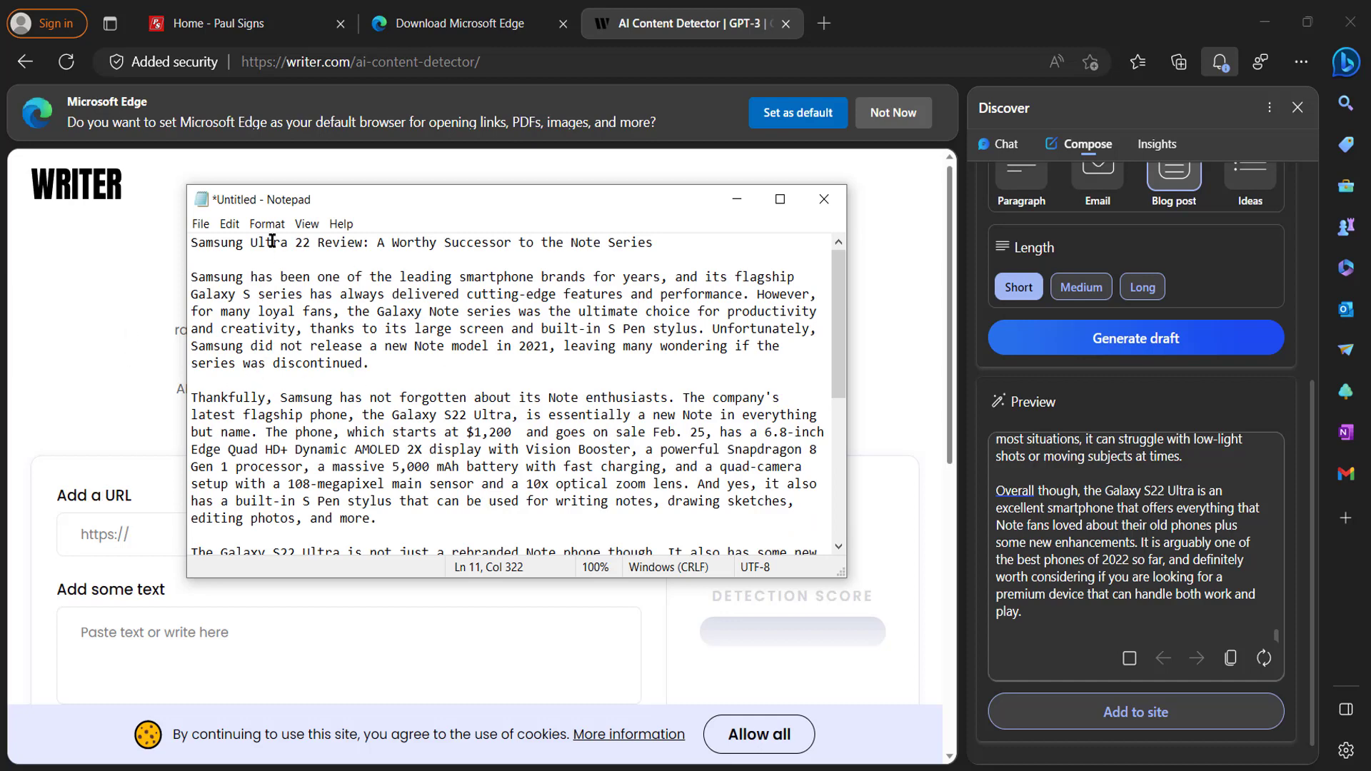
- Select the entire review article text in Notepad
drag(295, 294, 399, 369)
click(389, 370)
scroll(401, 430, down, 6)
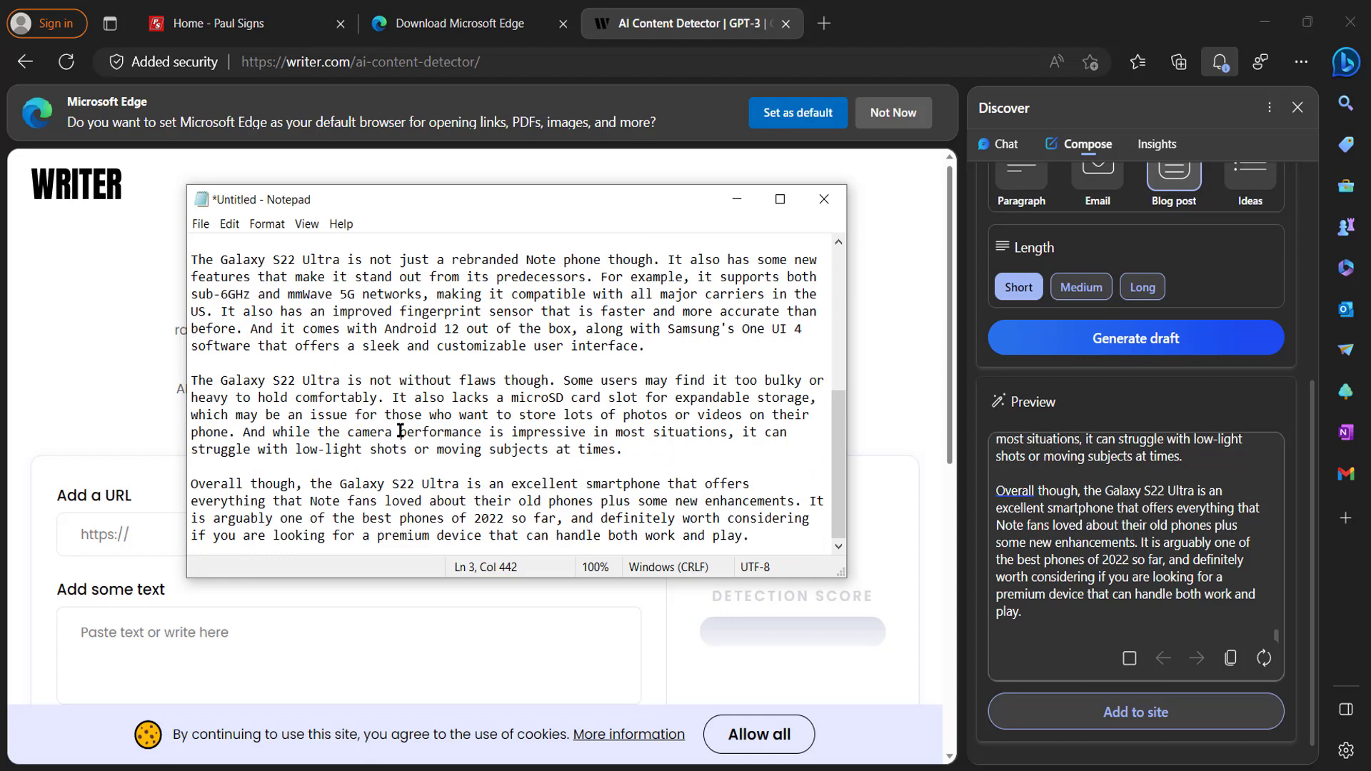
scroll(400, 431, up, 6)
scroll(401, 431, down, 6)
double_click(508, 414)
key(ctrl+a)
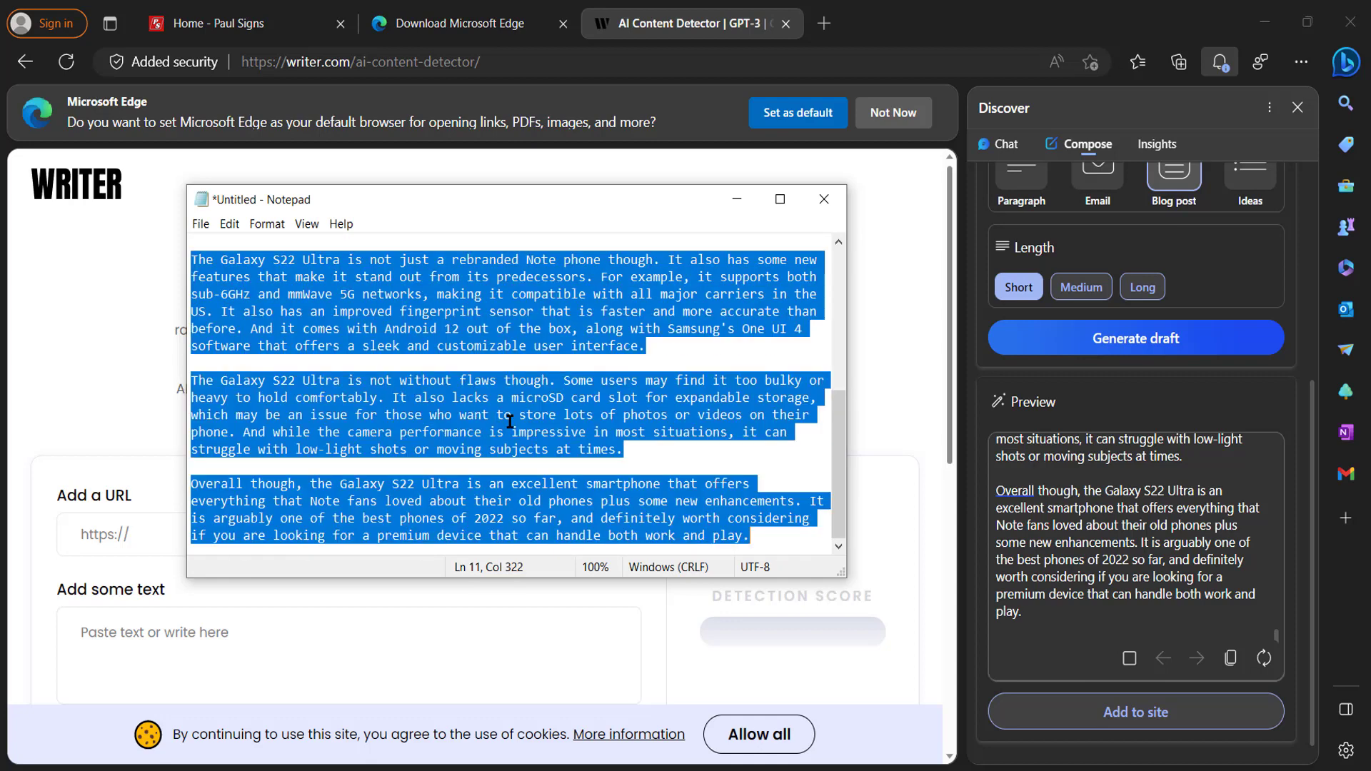
- Paste the review into the AI Content Detector's text box
click(646, 27)
scroll(156, 443, down, 10)
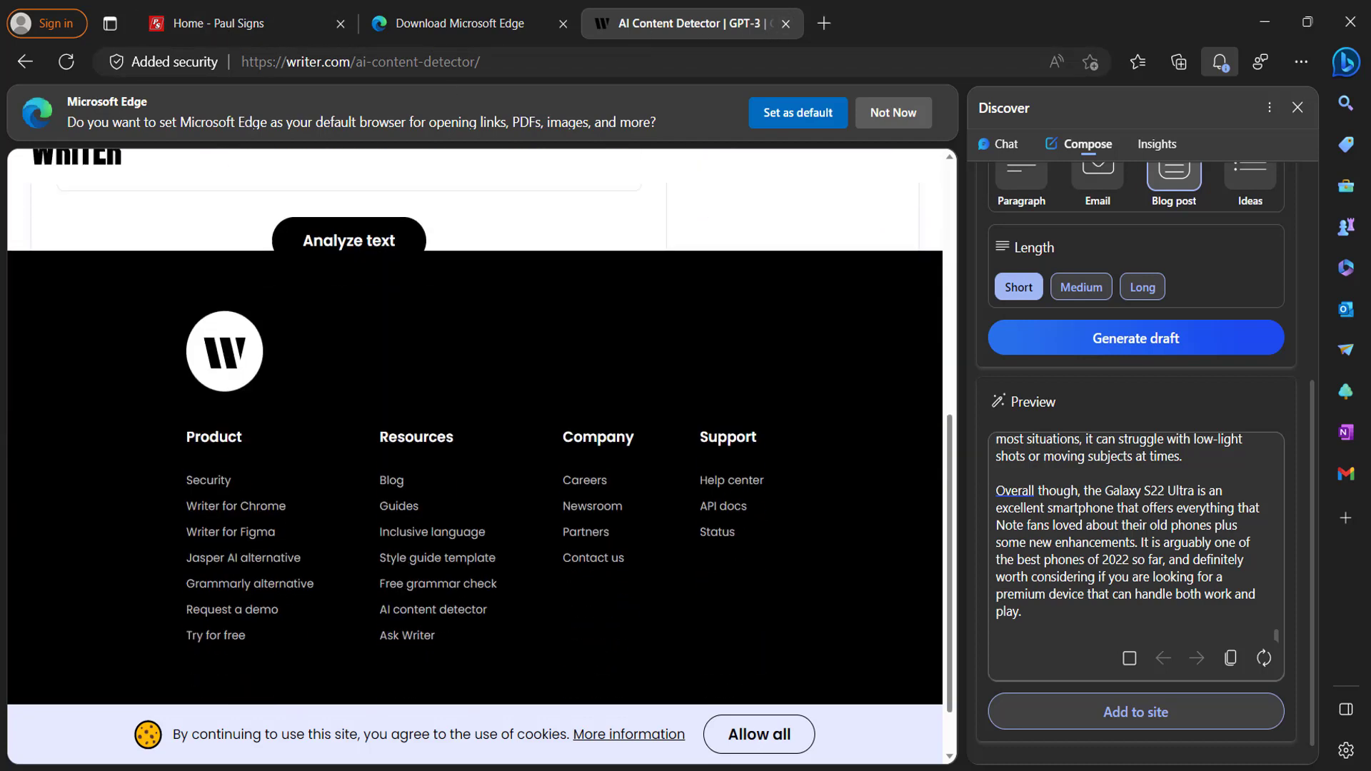
scroll(242, 498, up, 9)
click(214, 637)
key(ctrl+v)
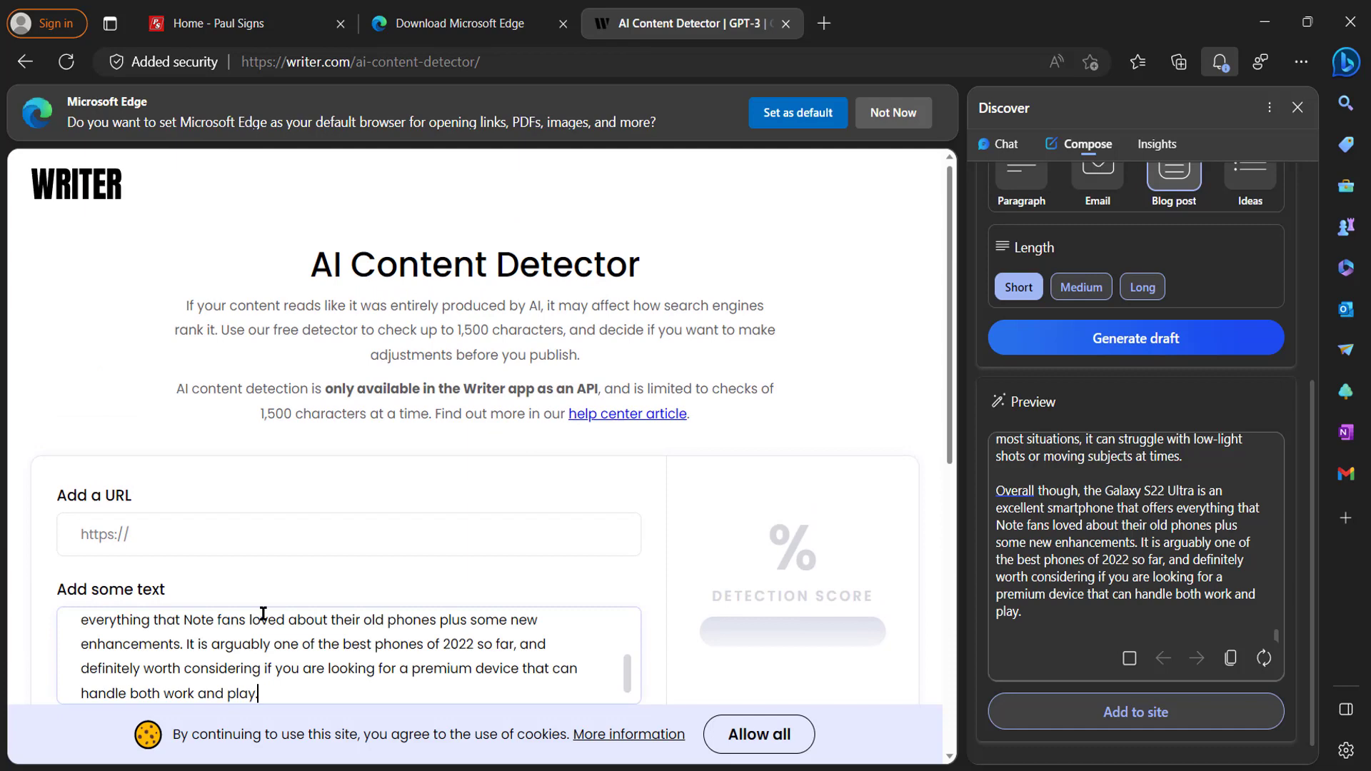
- Delete the article's final part to reach 1467/1500 characters and analyze the text
scroll(260, 618, down, 5)
scroll(235, 485, up, 3)
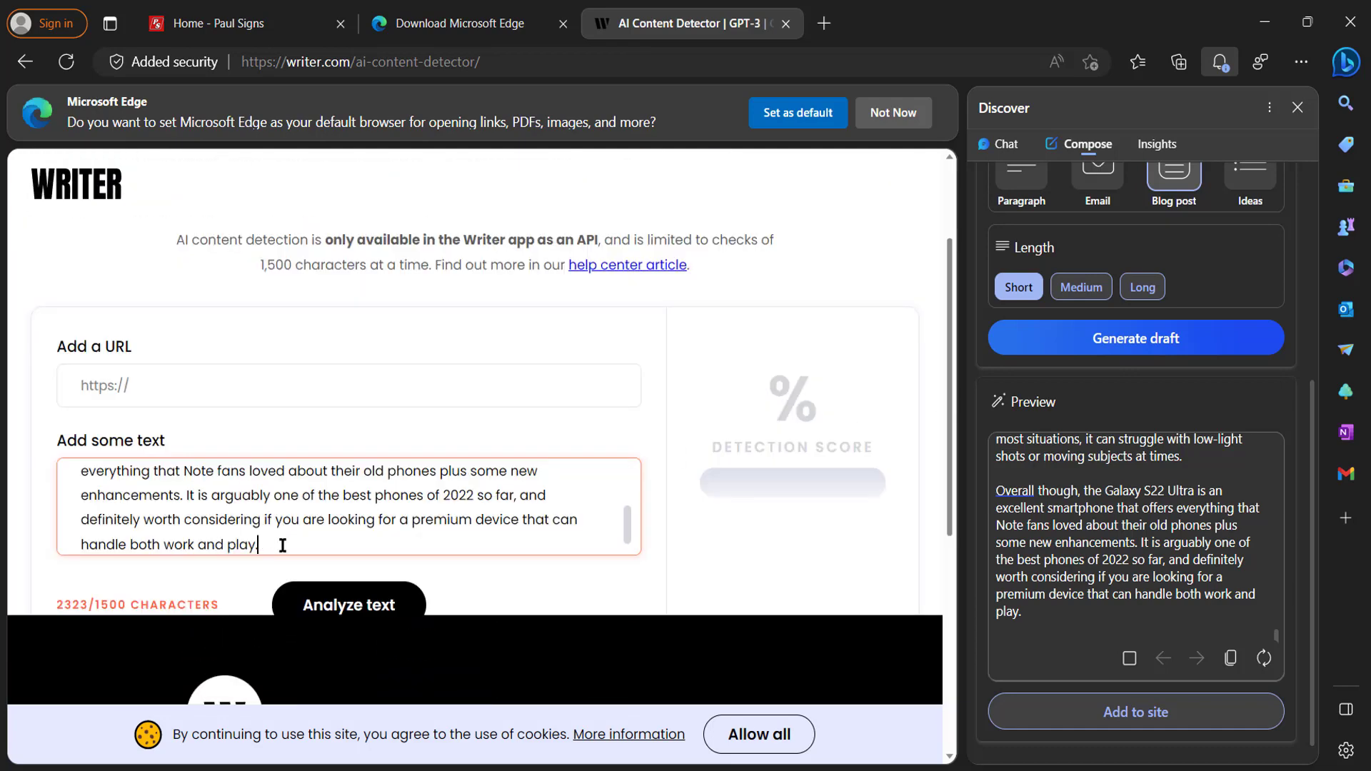
drag(282, 544, 80, 499)
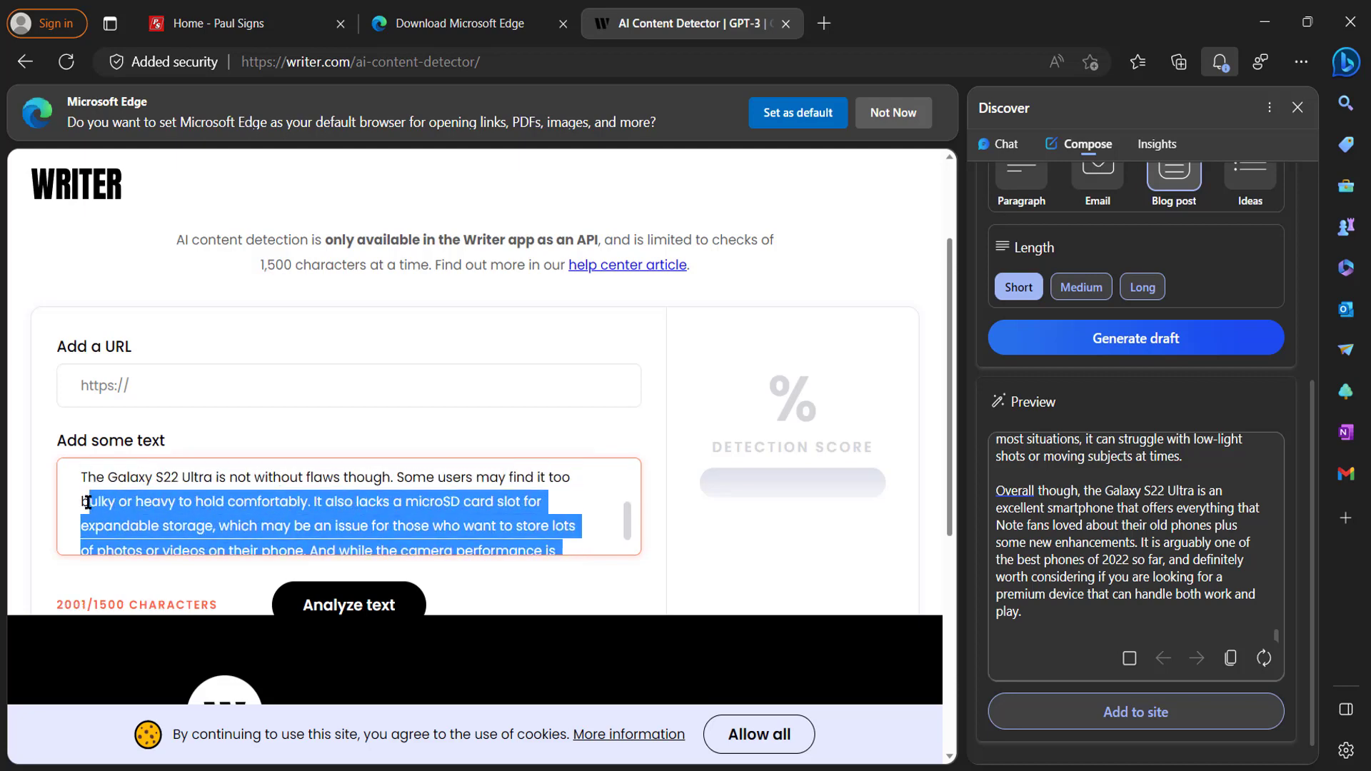
key(BackSpace)
click(371, 607)
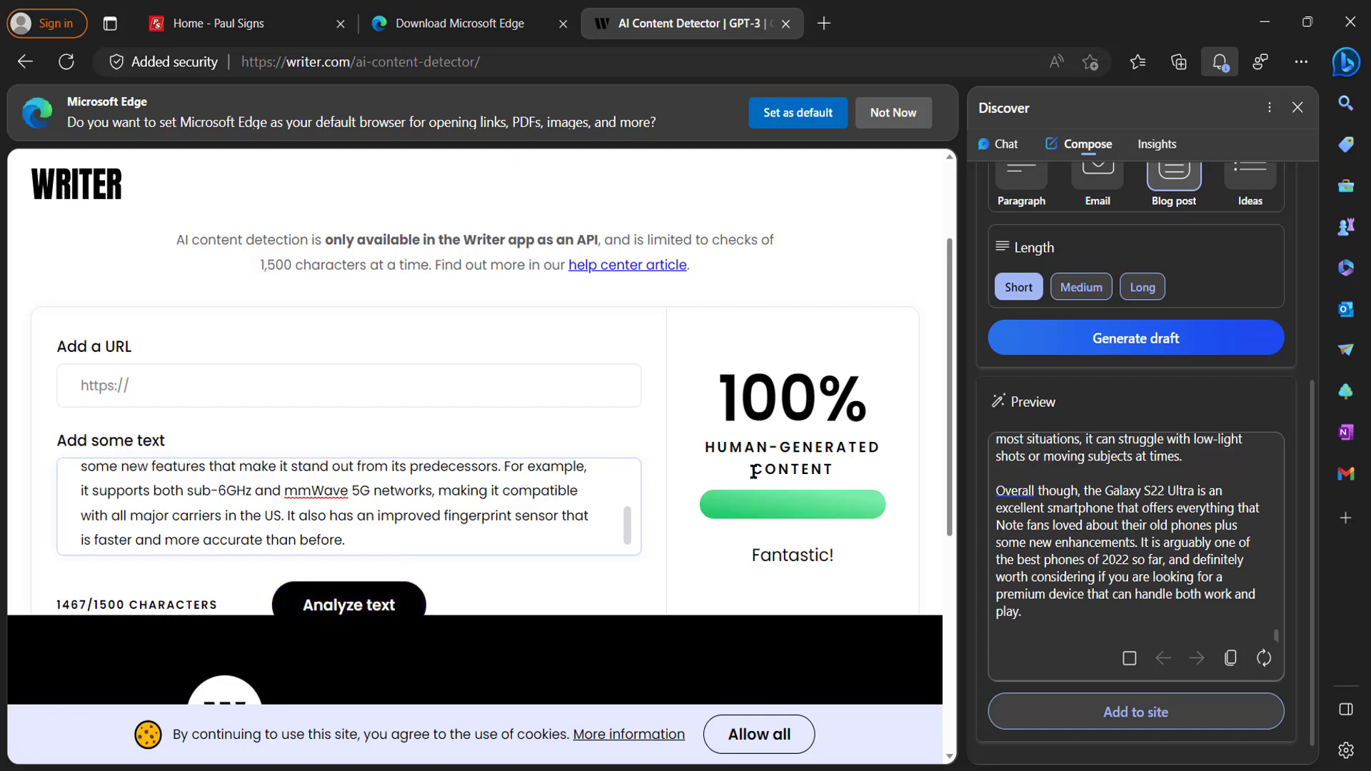
- Highlight the 100% human-generated score in the detector results
double_click(836, 414)
drag(836, 415, 870, 413)
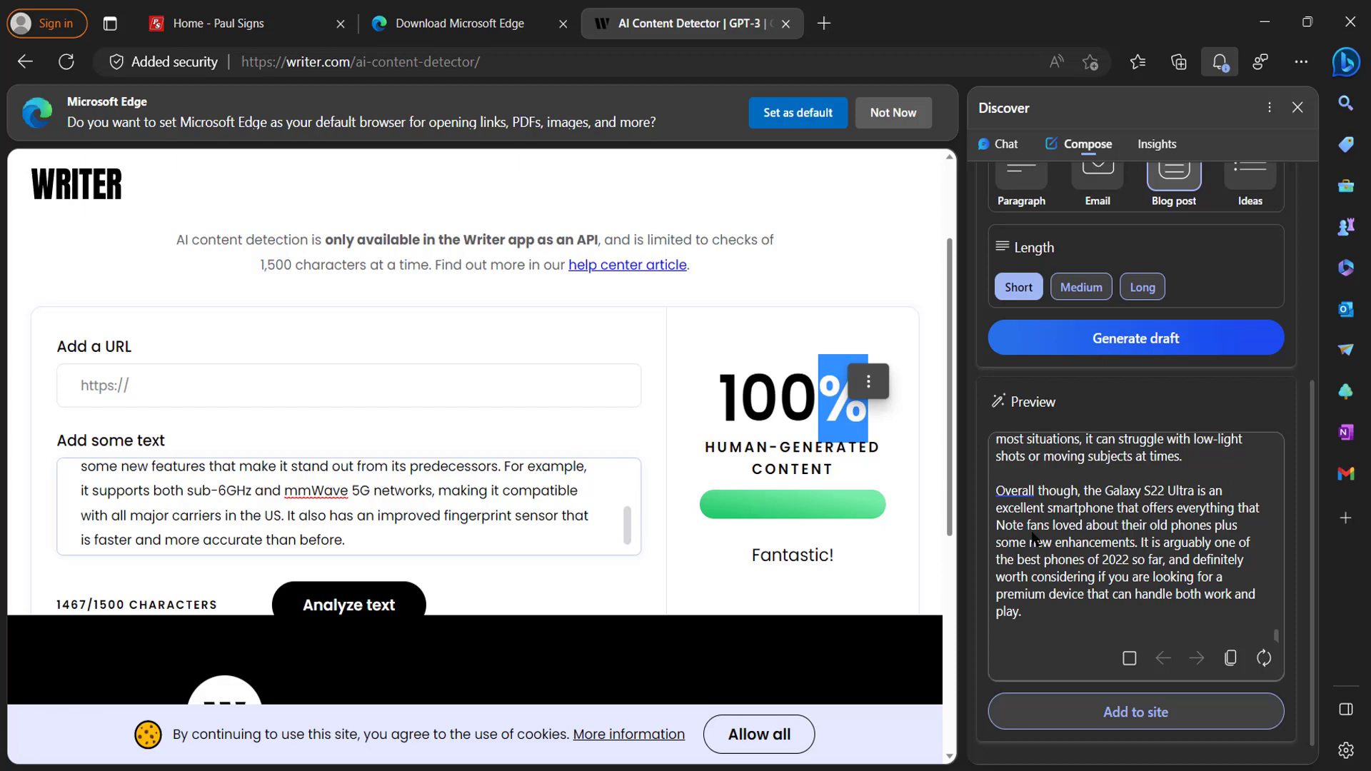
scroll(1019, 513, up, 5)
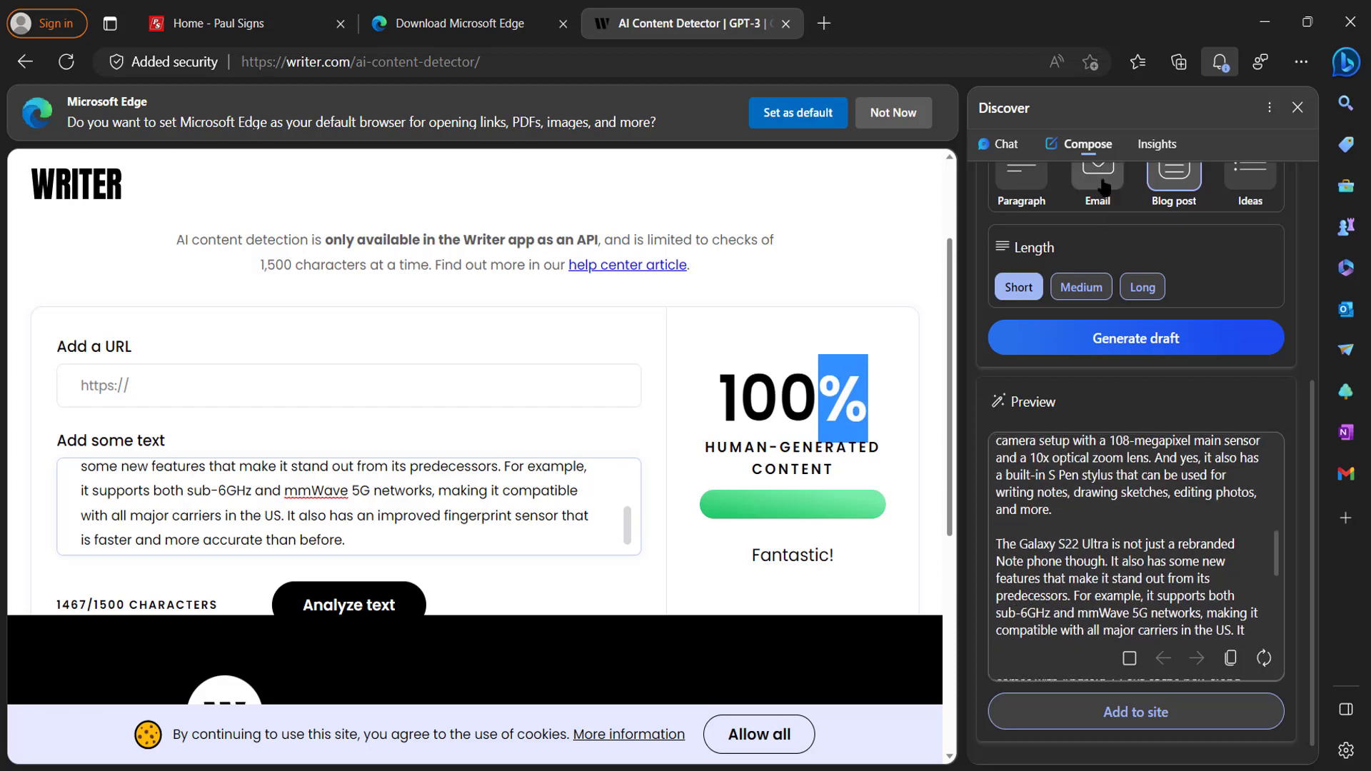
click(1007, 143)
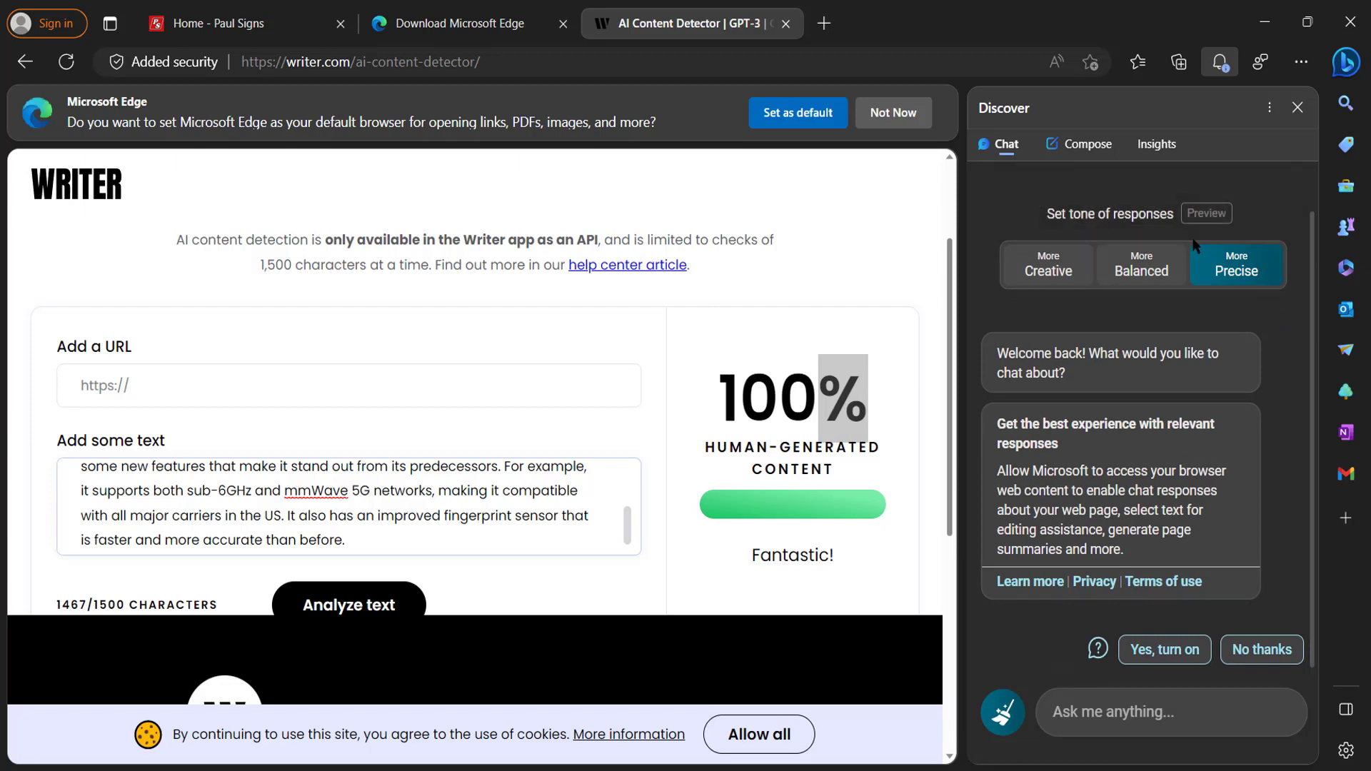
- Show writer.com insights and browse Page topics, More for you and About the site
click(1096, 143)
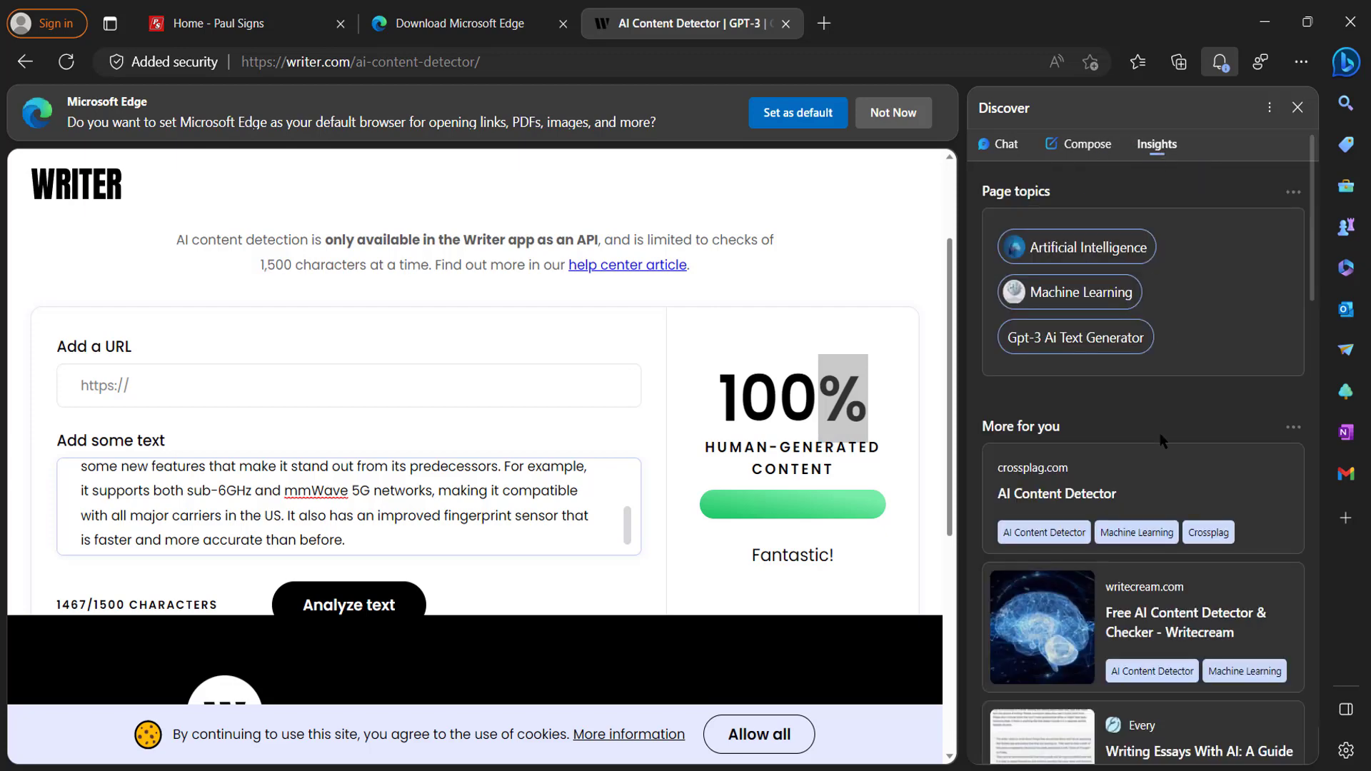
scroll(1134, 354, down, 5)
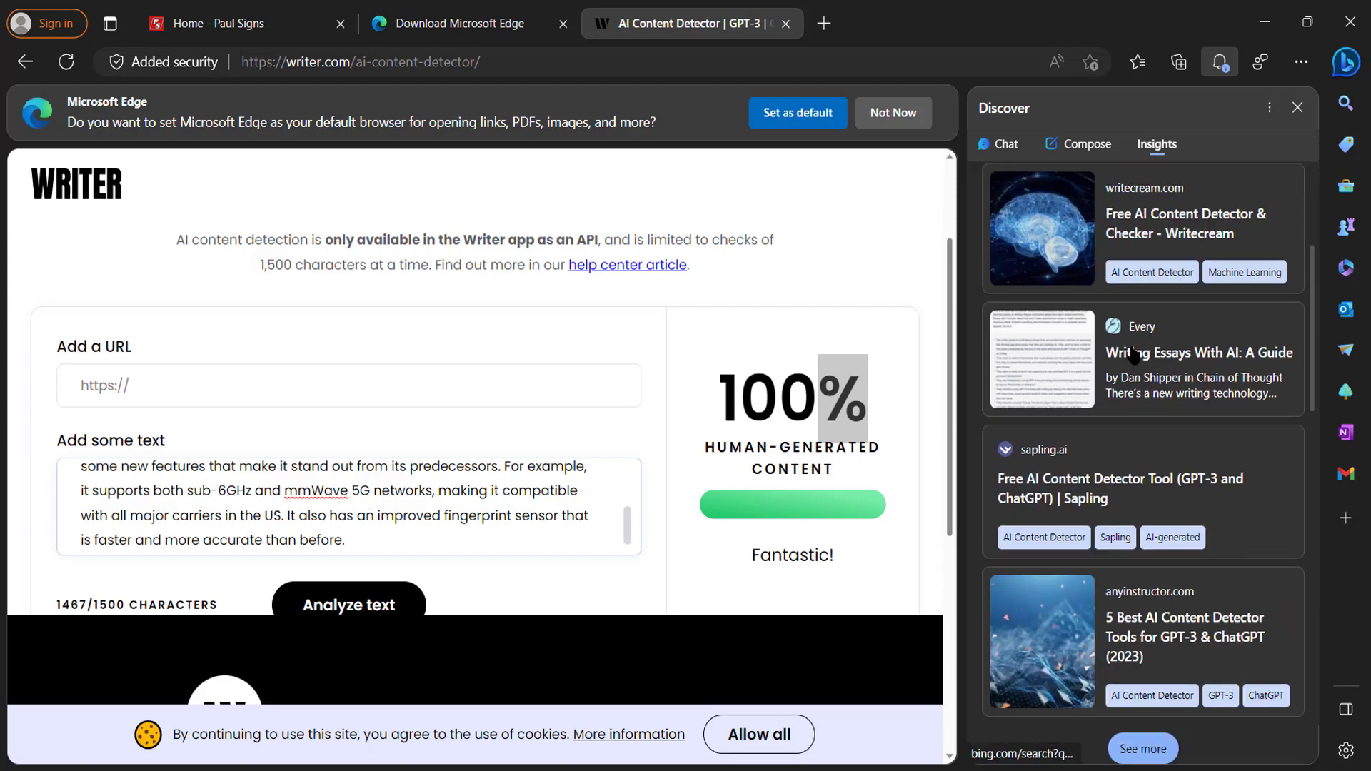
scroll(1134, 353, down, 10)
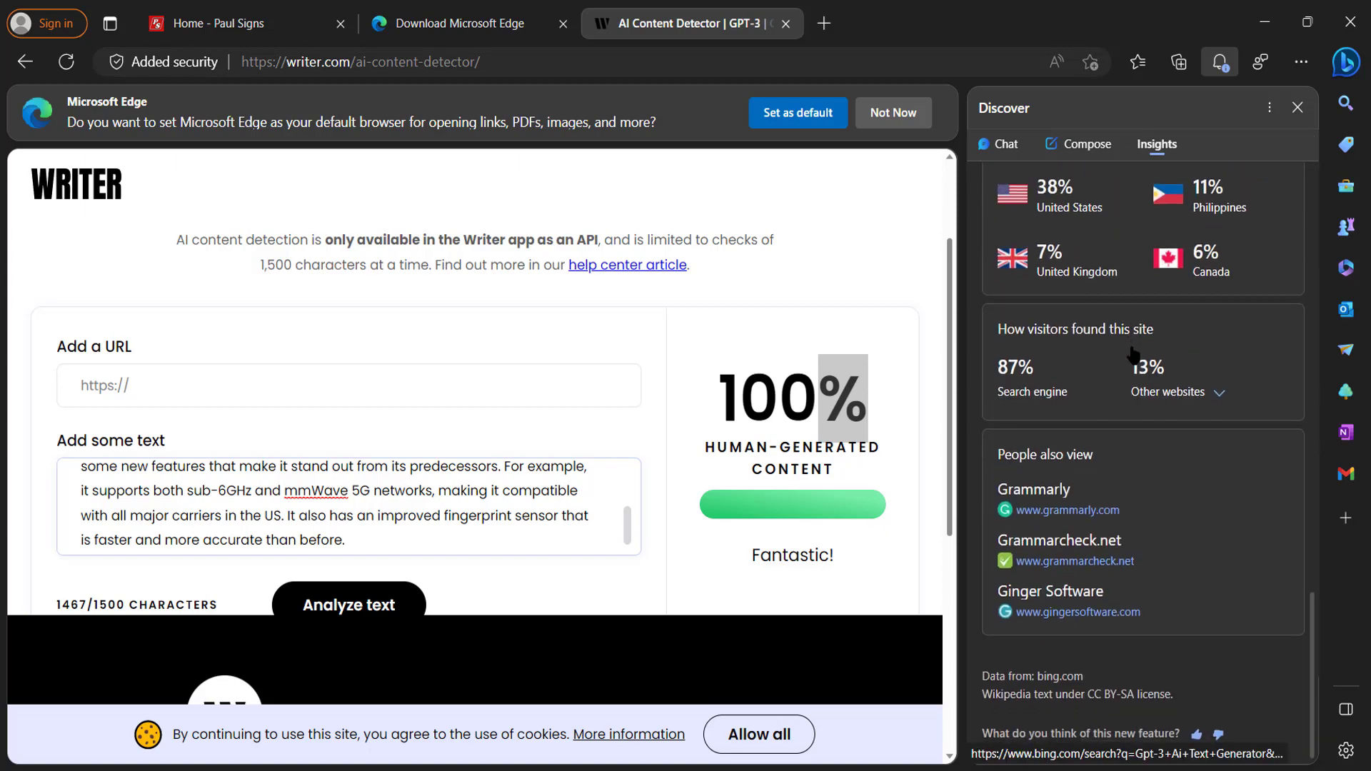
scroll(1128, 428, up, 15)
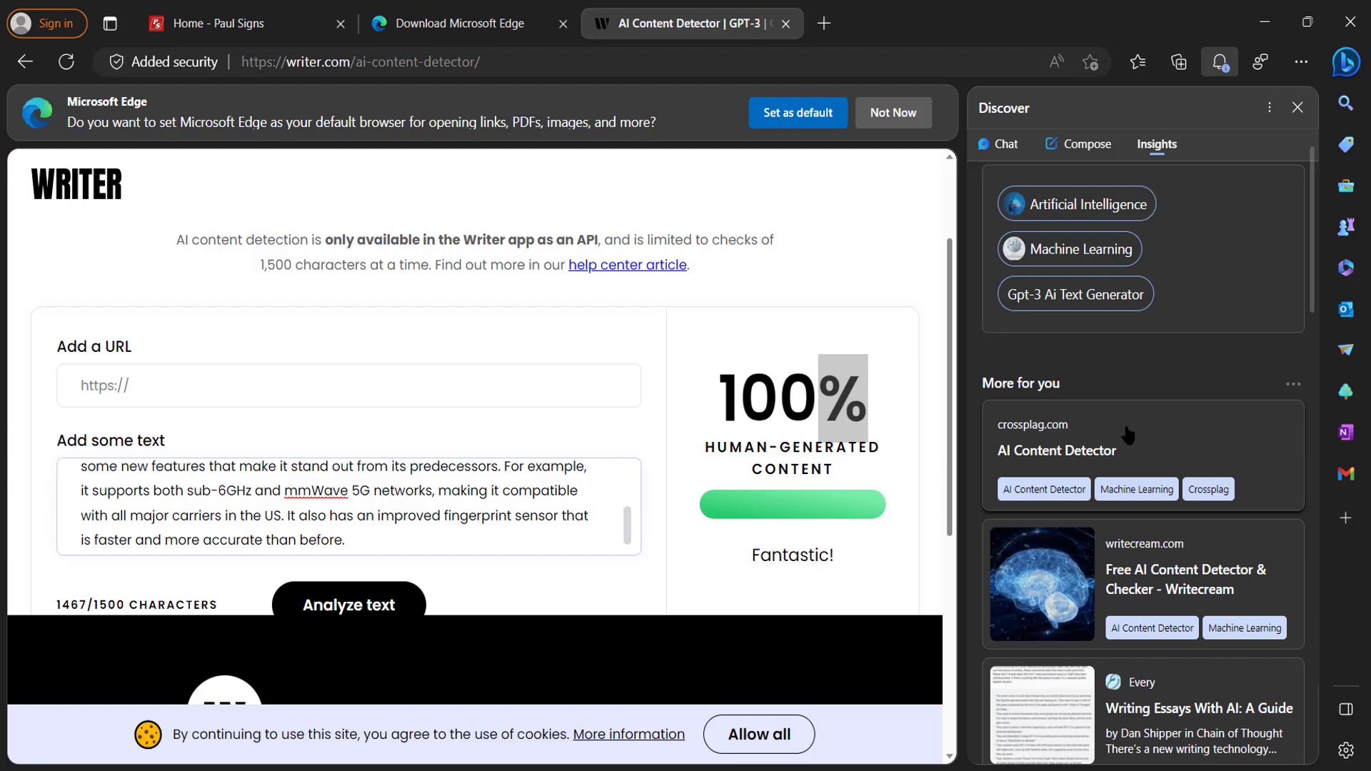
scroll(1127, 434, down, 6)
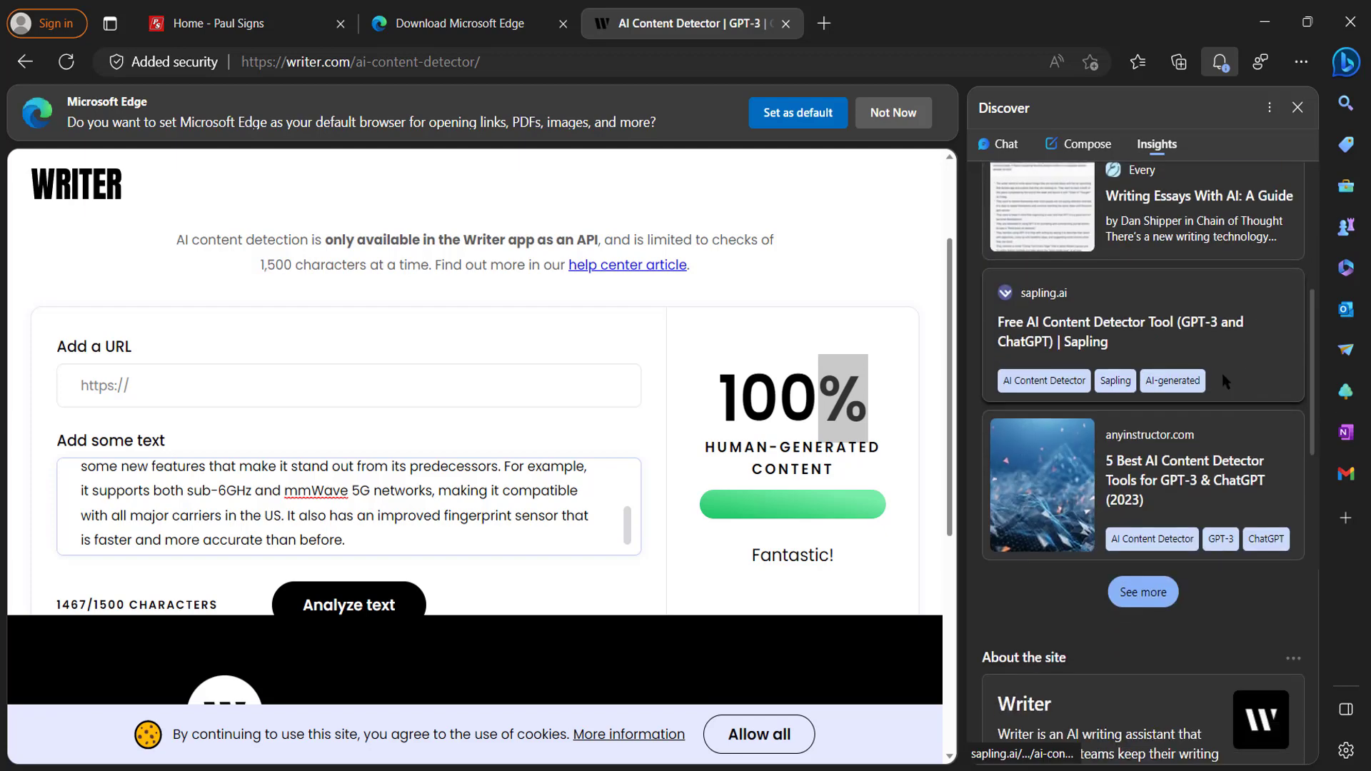
scroll(1222, 374, down, 6)
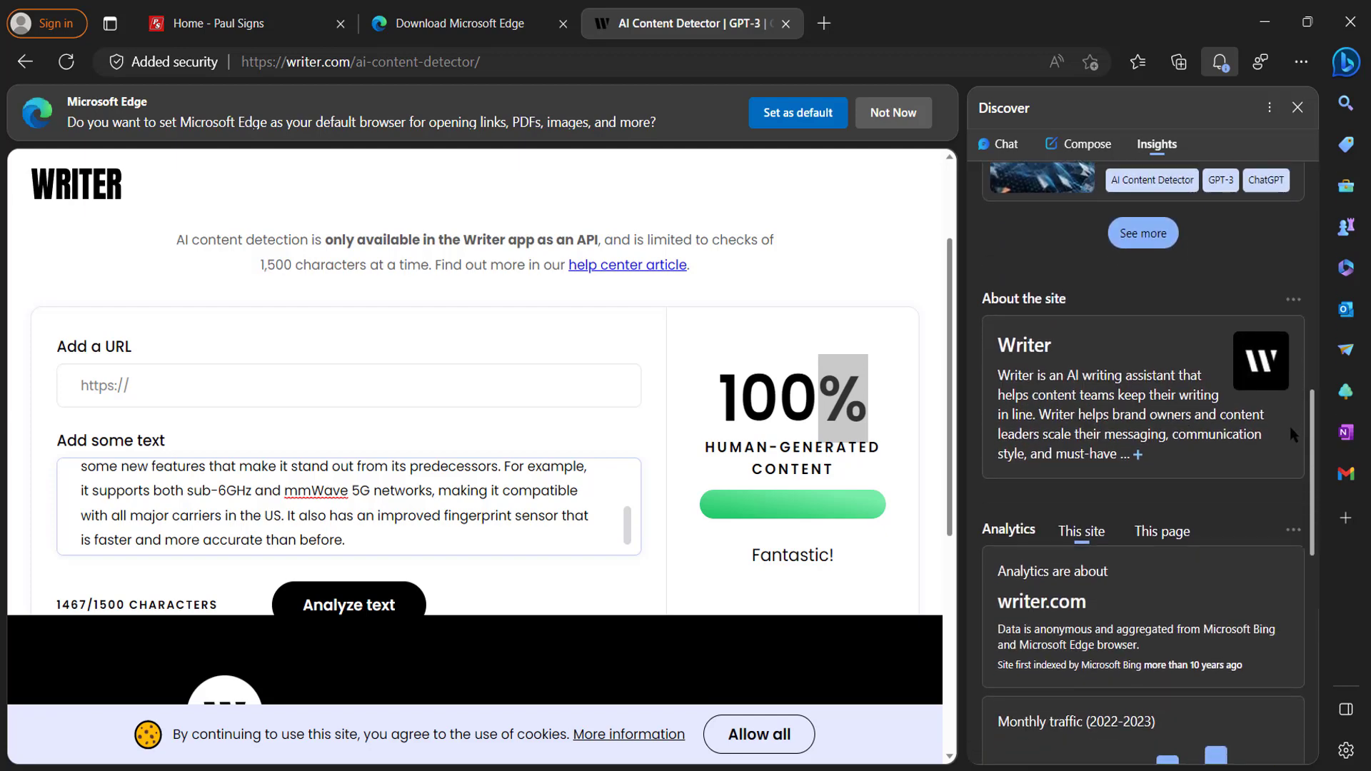
- Scroll to the site's Analytics and highlight the United States traffic share
scroll(1282, 475, down, 2)
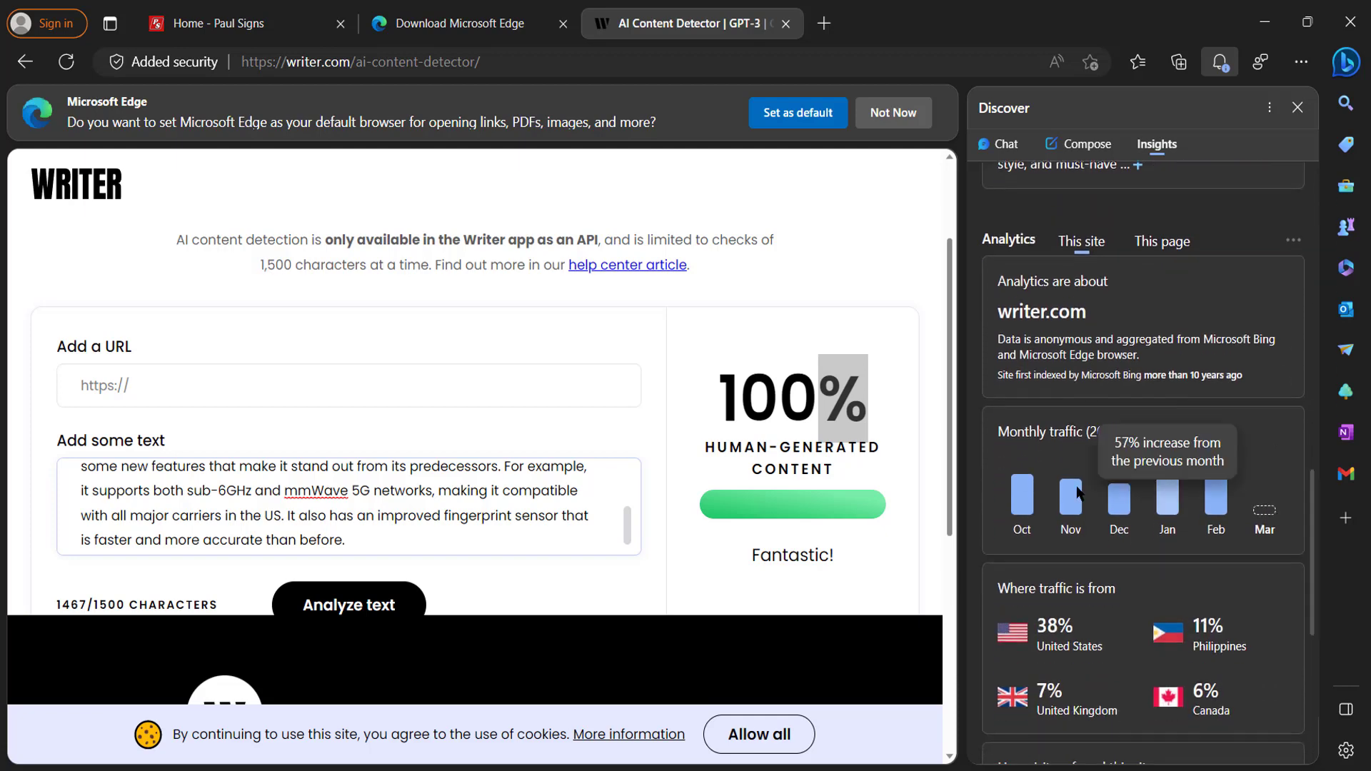
mouse_move(1077, 502)
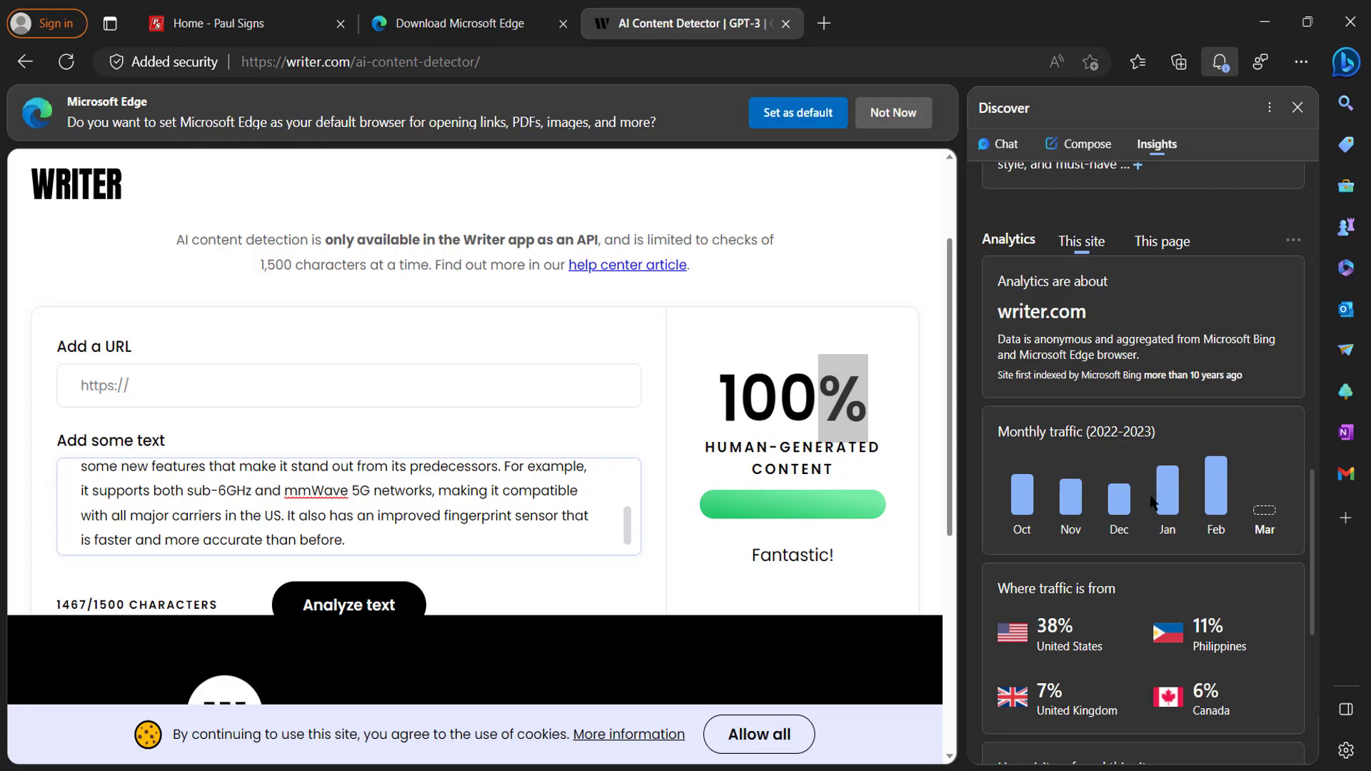
mouse_move(1166, 495)
scroll(1317, 512, down, 3)
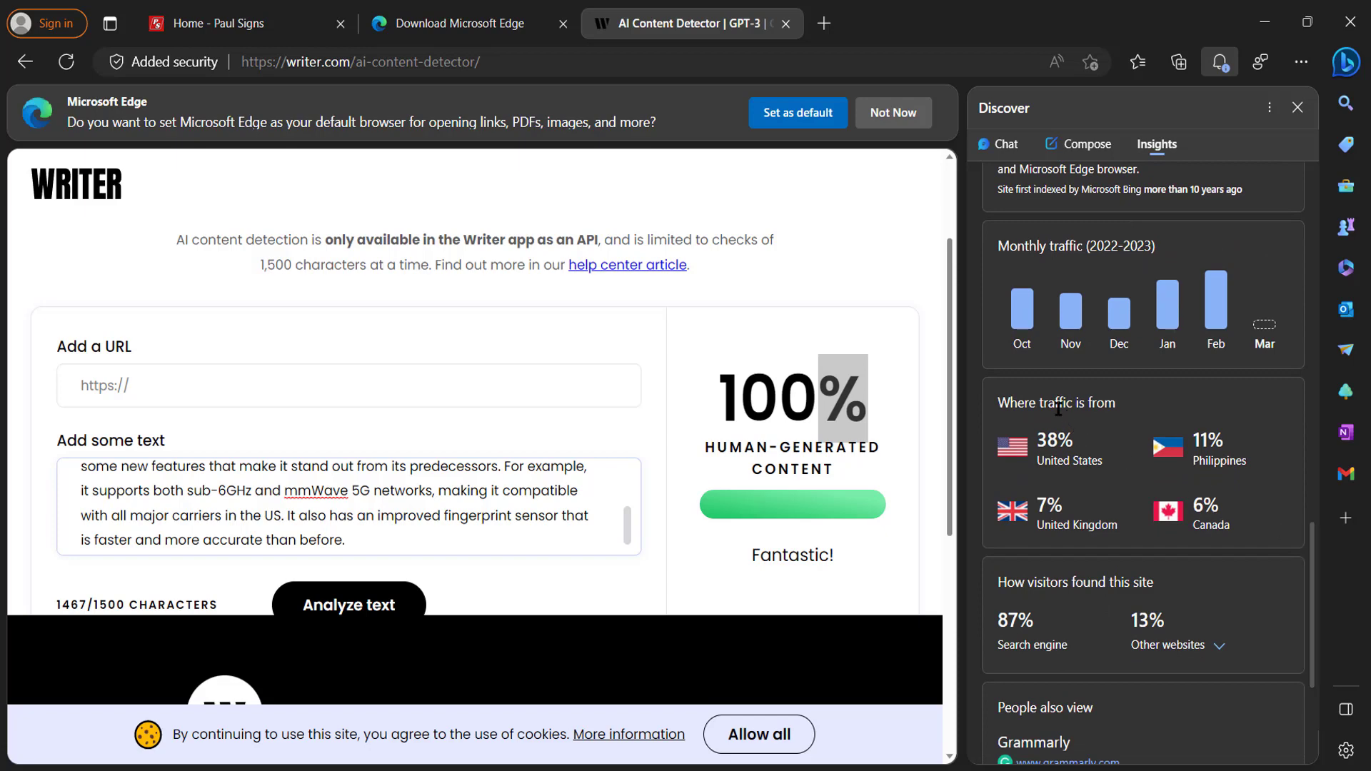
drag(1037, 438, 1088, 456)
click(1088, 457)
scroll(1099, 584, down, 3)
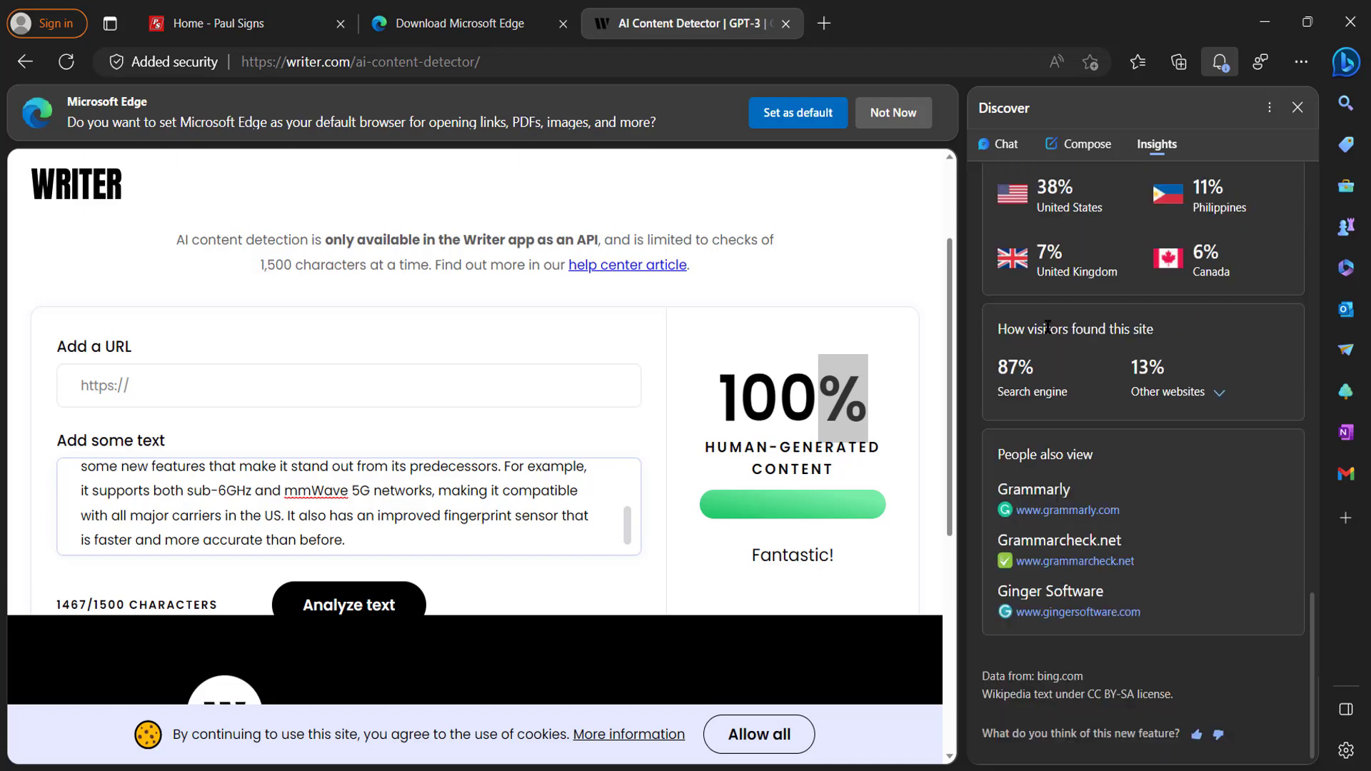
- Expand the Other websites traffic share to reveal its top 3 contributing sites
drag(1007, 329, 1146, 328)
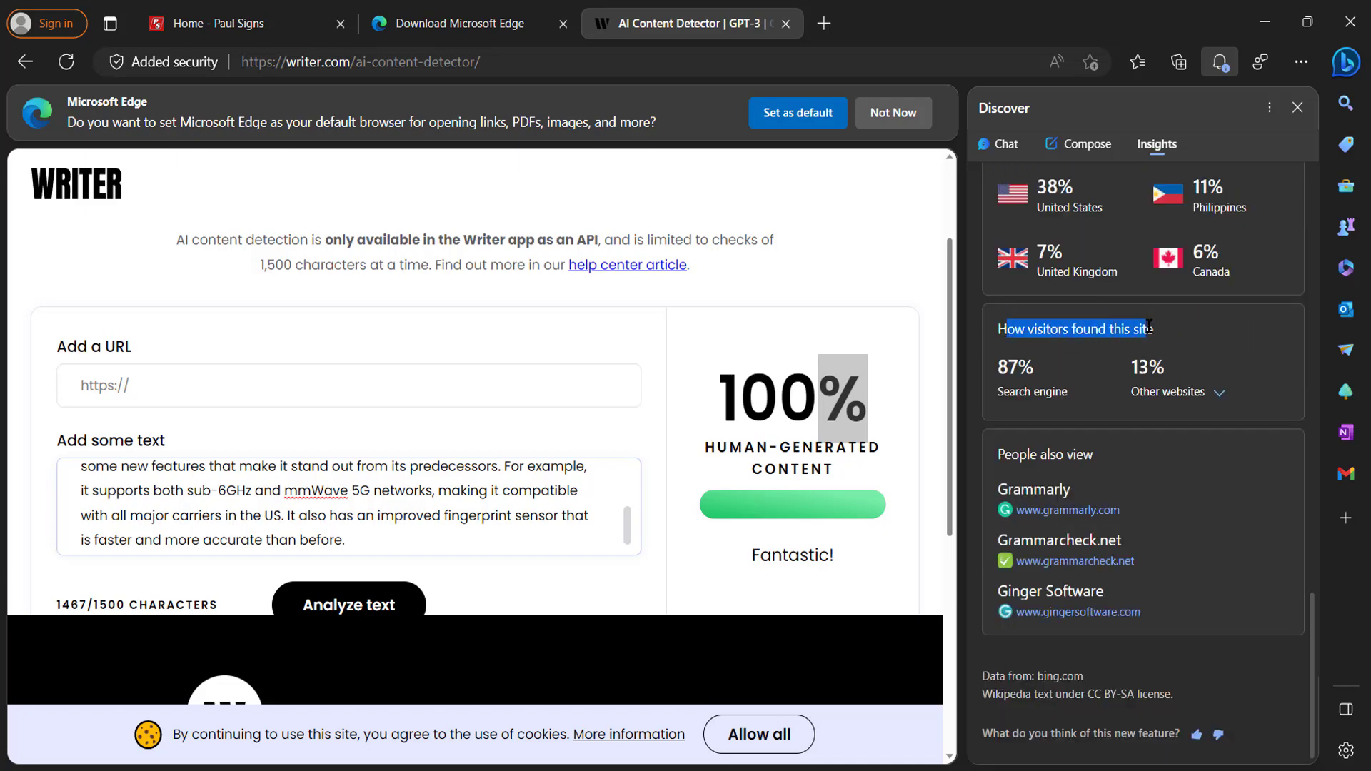
triple_click(1148, 327)
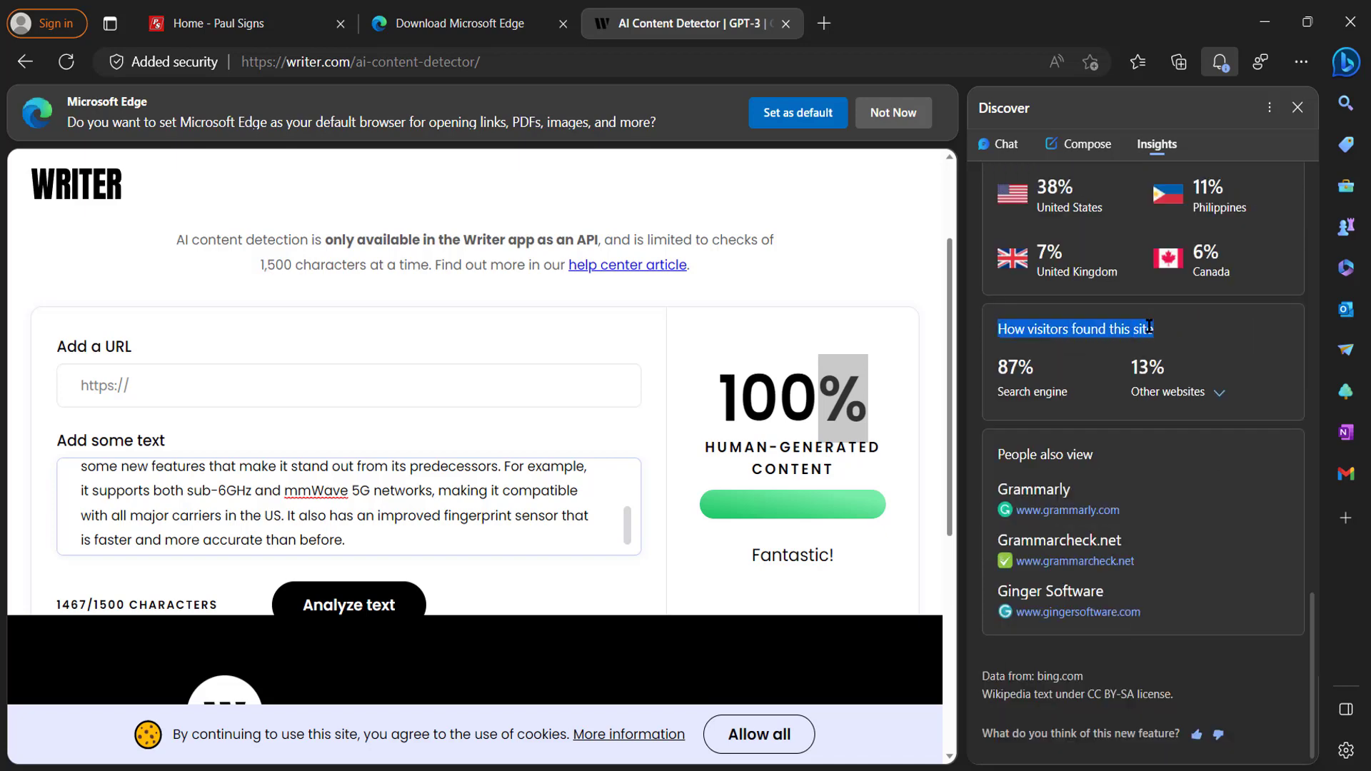
double_click(1028, 391)
click(1218, 394)
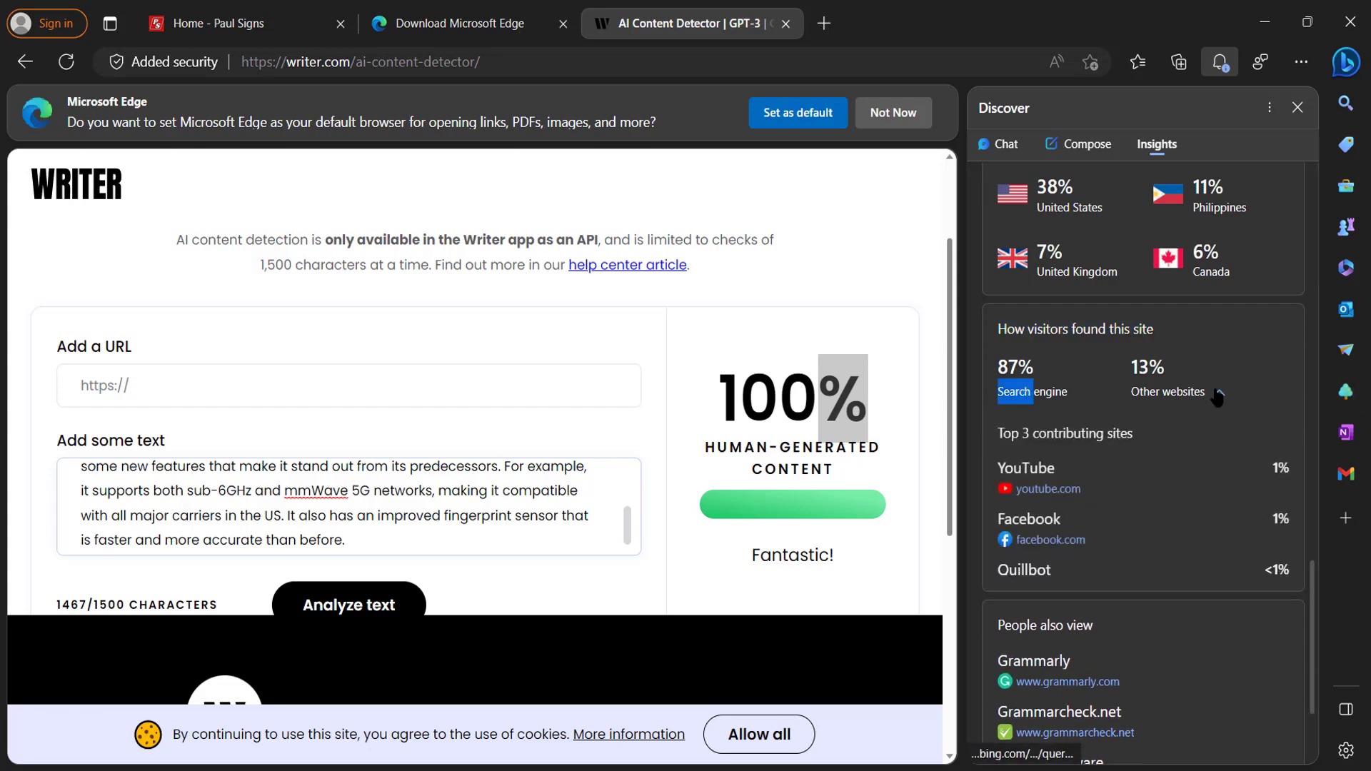
drag(1014, 457, 1130, 585)
click(1164, 585)
scroll(1164, 585, down, 3)
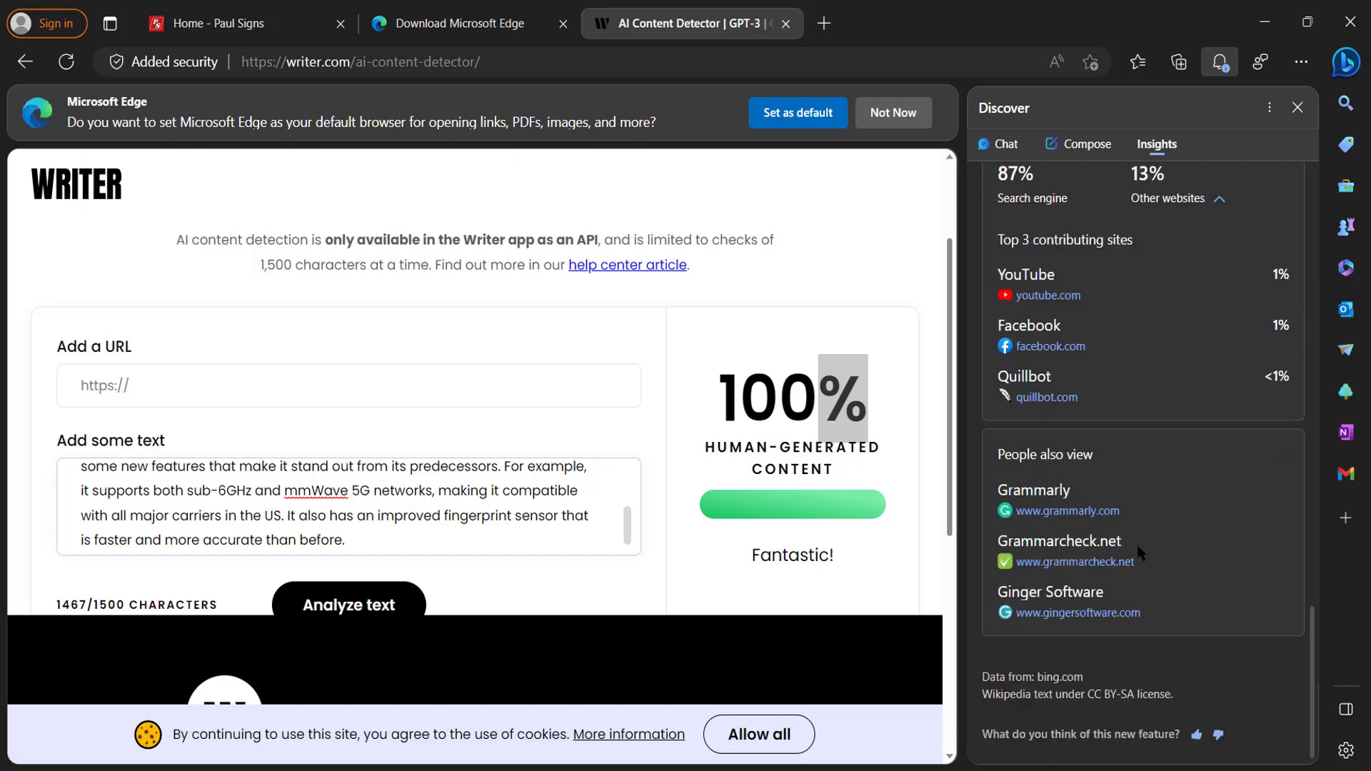
scroll(1132, 550, up, 15)
- Reopen Discover on the Chat tab and switch the response tone to More Balanced
click(1344, 65)
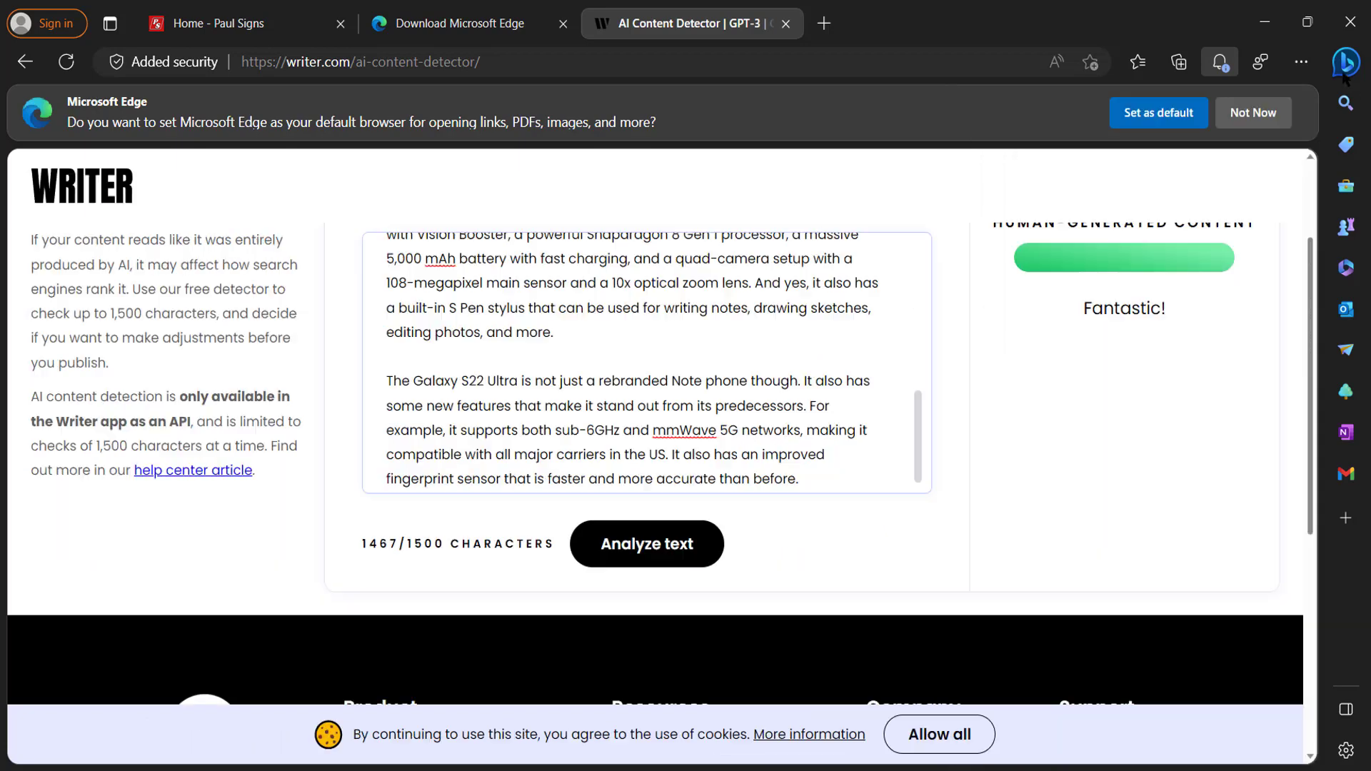
click(1344, 70)
click(1005, 146)
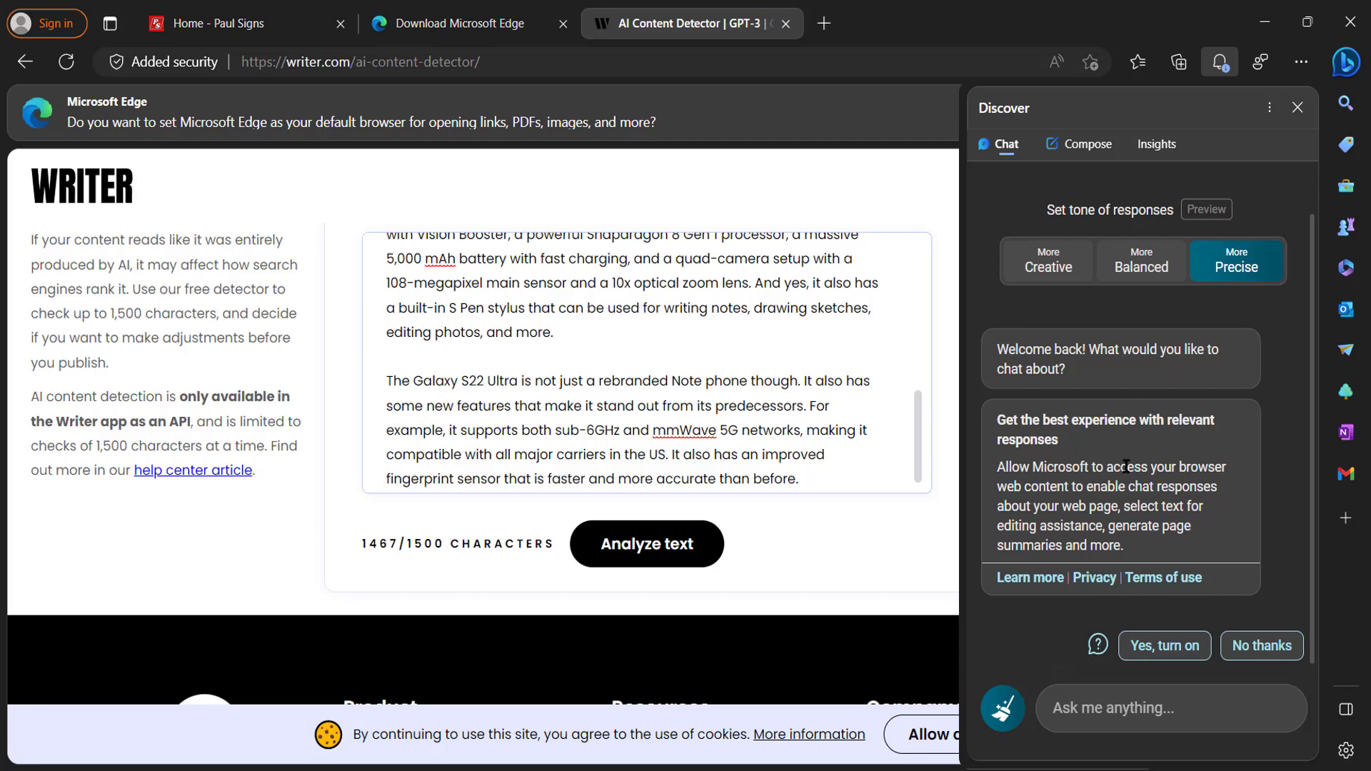
click(1071, 382)
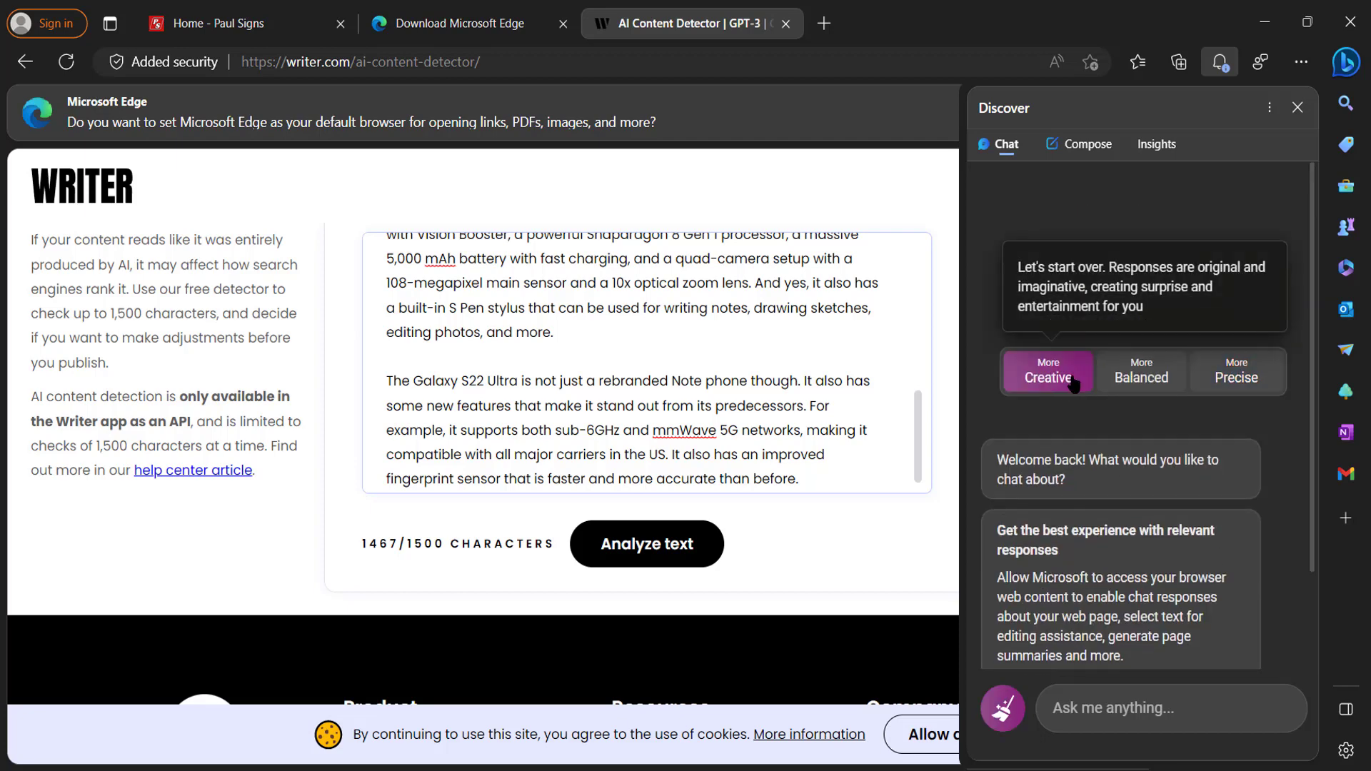
click(1140, 376)
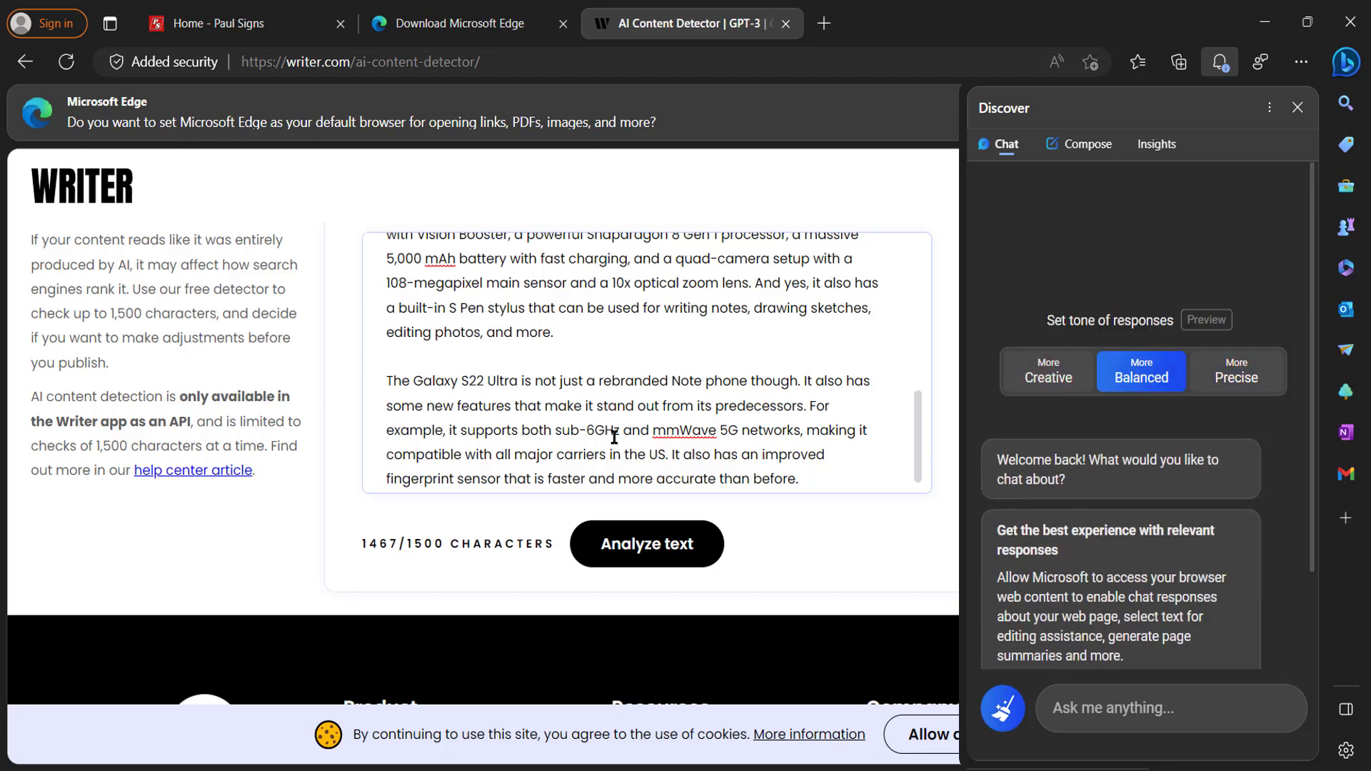
scroll(593, 393, up, 10)
scroll(329, 229, down, 5)
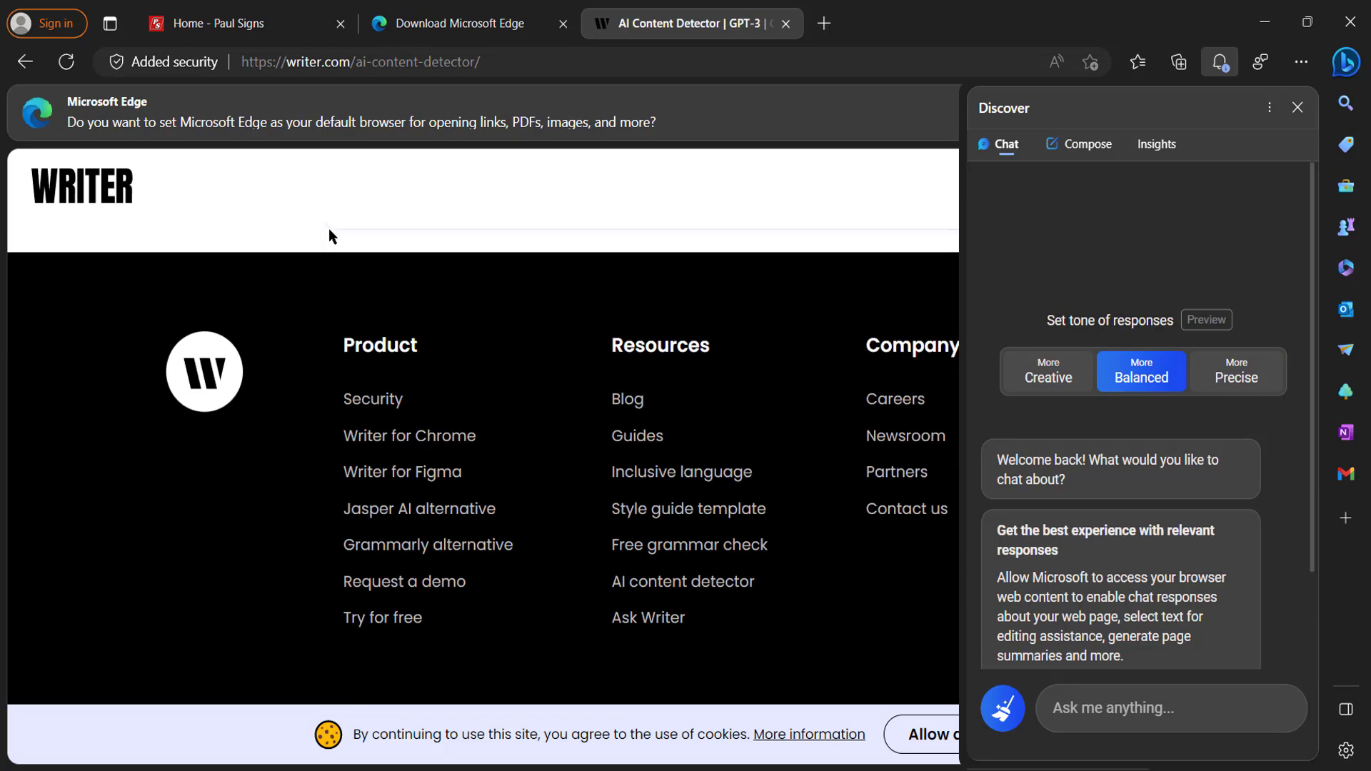